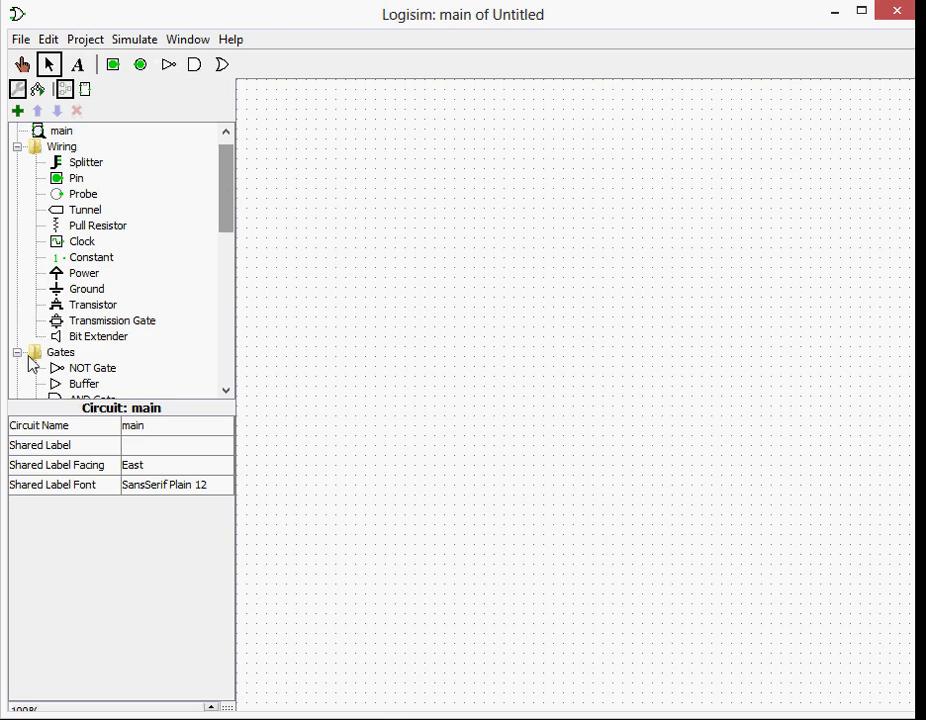
- Place a Clock component from the Wiring folder onto the empty canvas
left_click(82, 241)
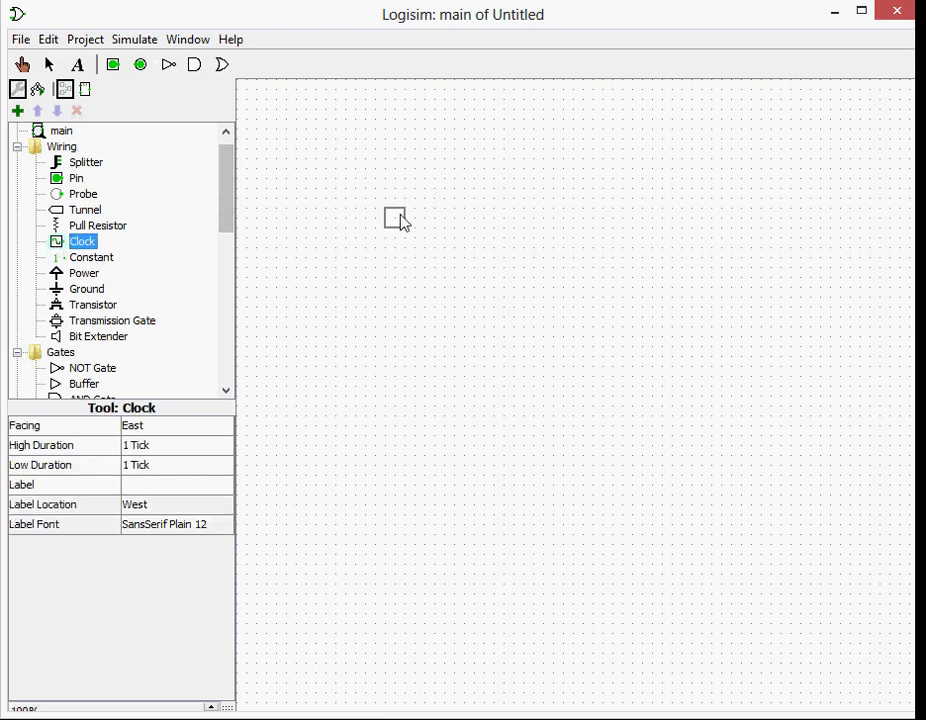
left_click(397, 220)
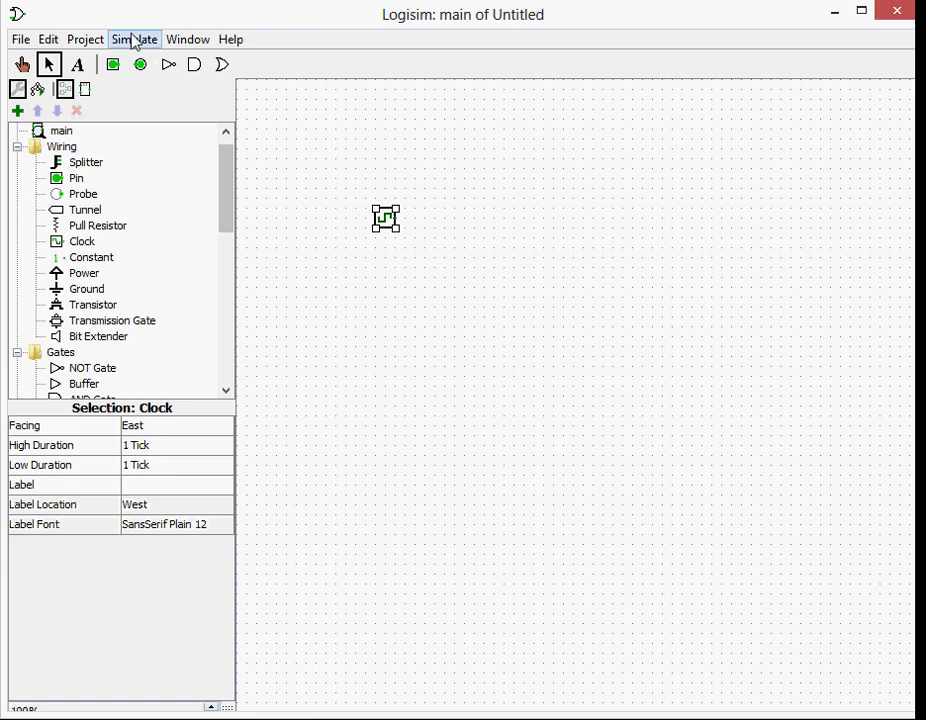
- Add an AND gate right of the clock and wire the clock output into it
left_click_drag(225, 209, 224, 275)
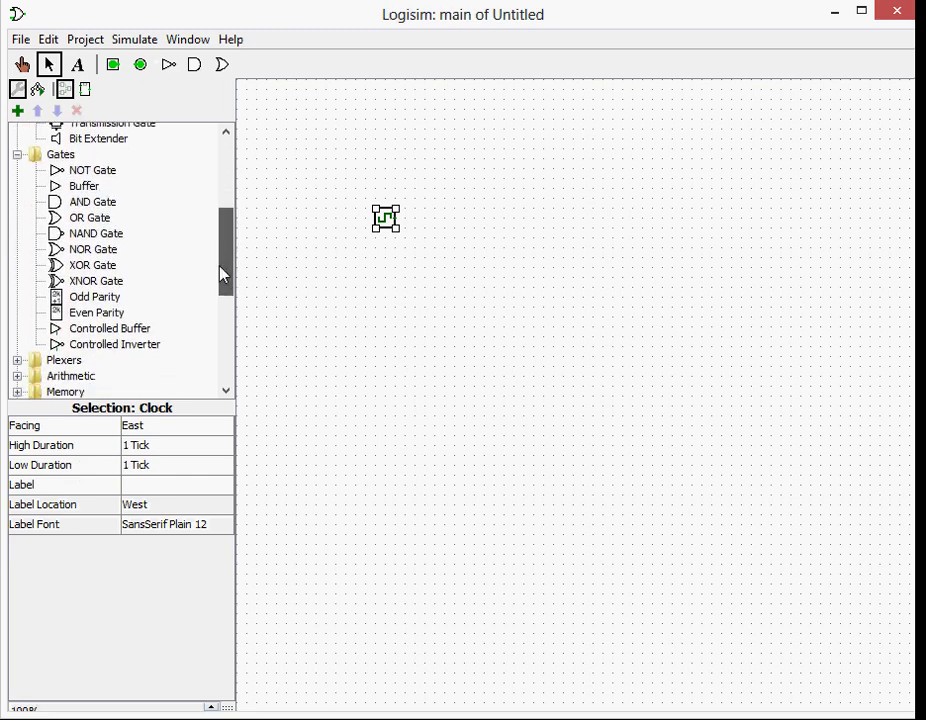
left_click(95, 202)
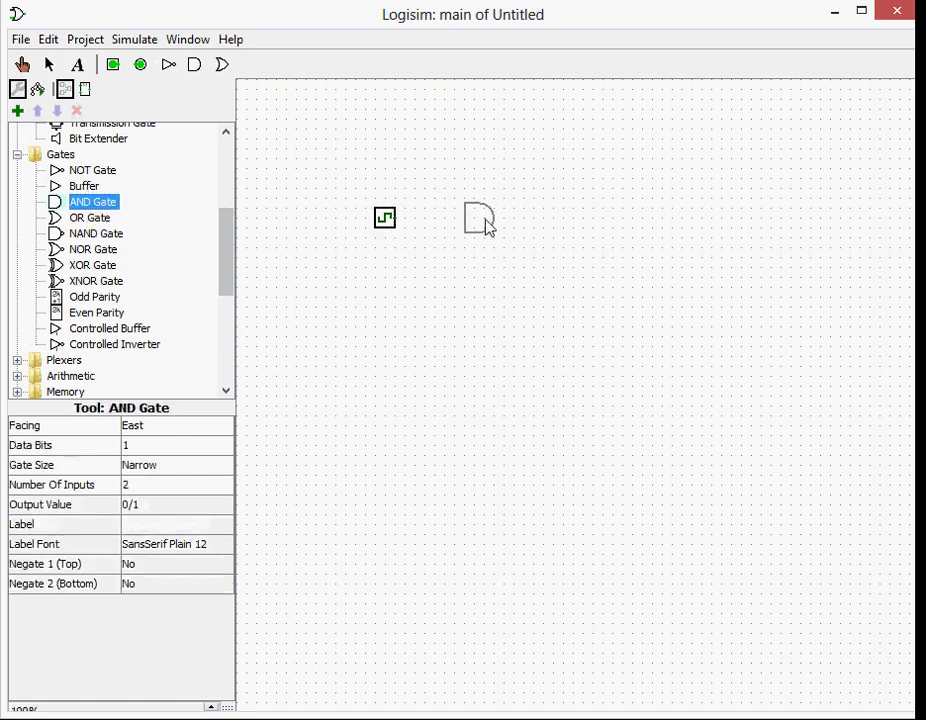
left_click(454, 229)
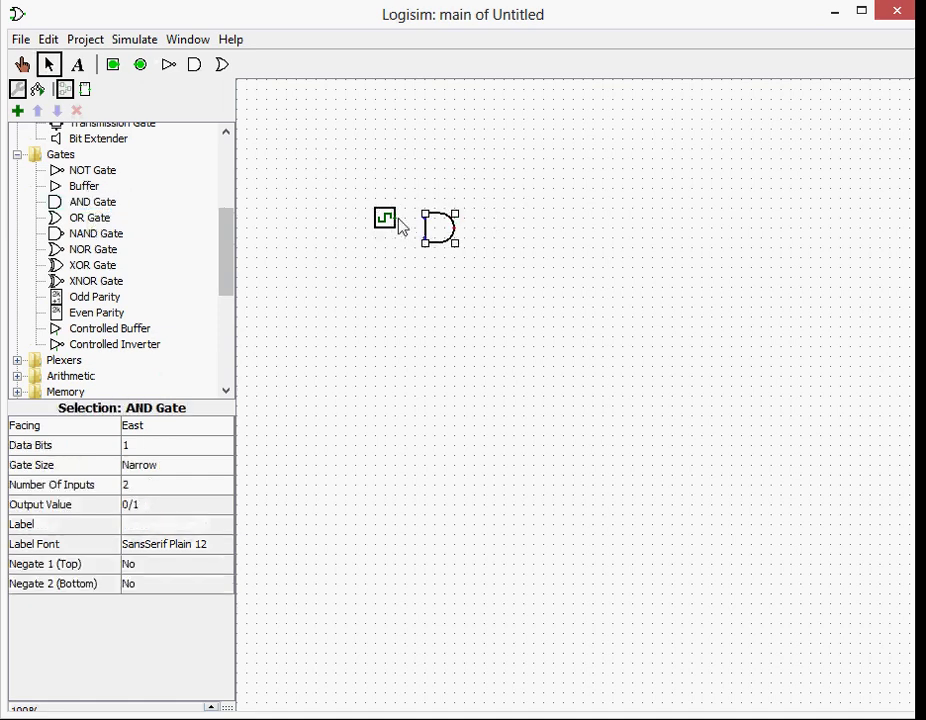
left_click_drag(397, 219, 424, 217)
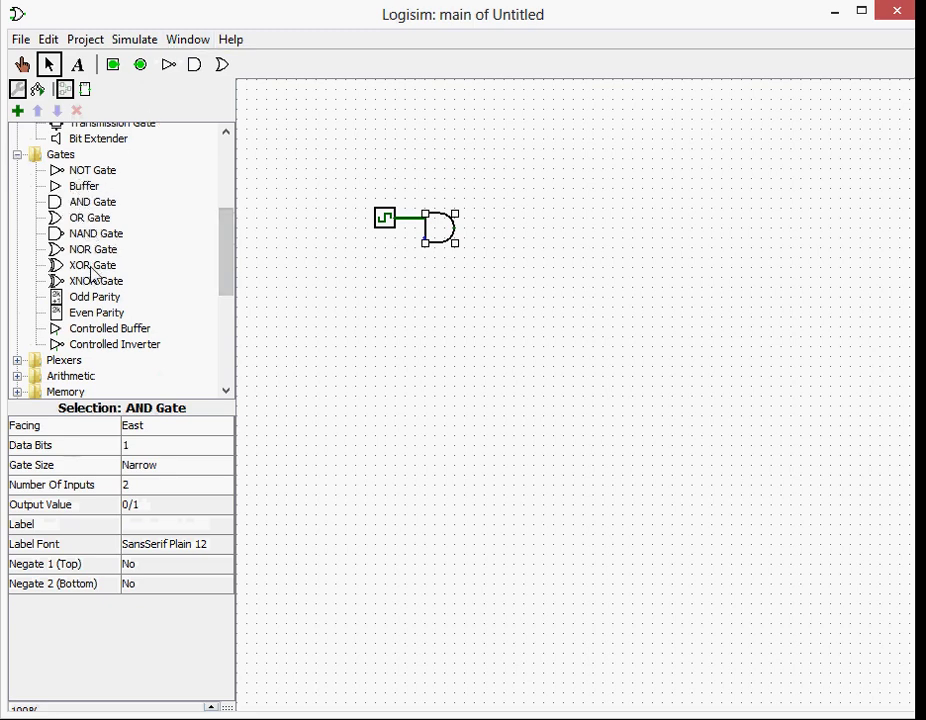
- Add an input pin below the clock and an LED at the AND gate's output
left_click(114, 66)
left_click(394, 245)
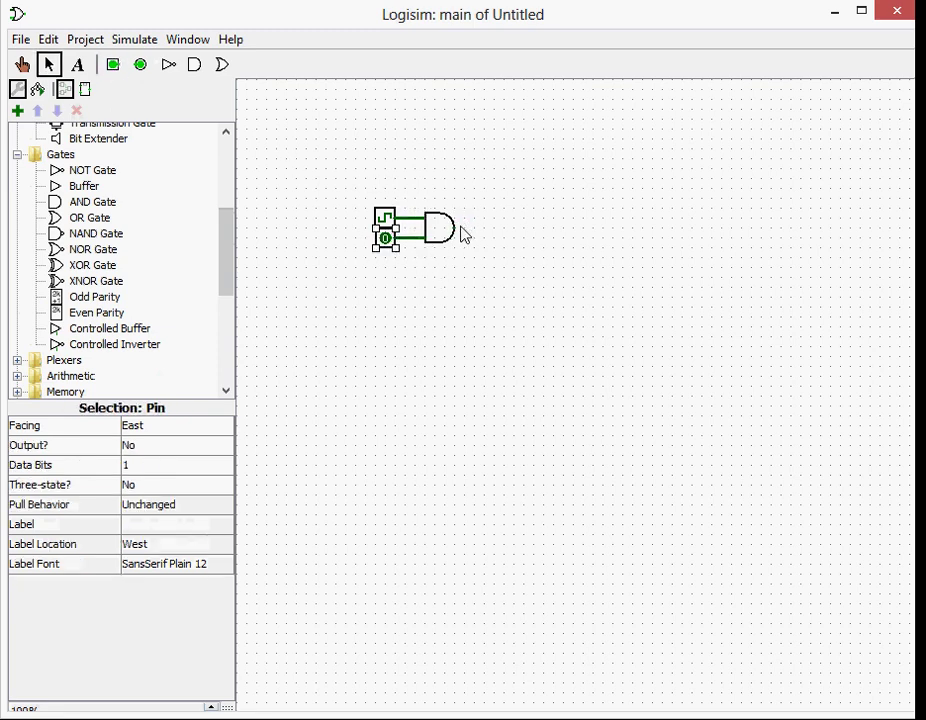
left_click_drag(456, 229, 477, 229)
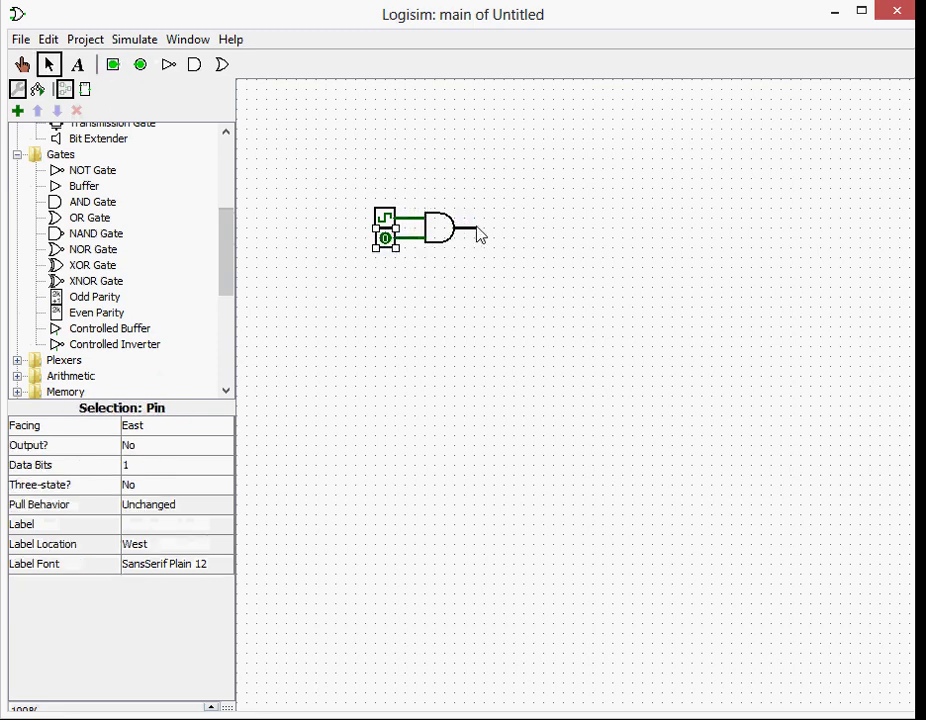
left_click(227, 300)
left_click(88, 204)
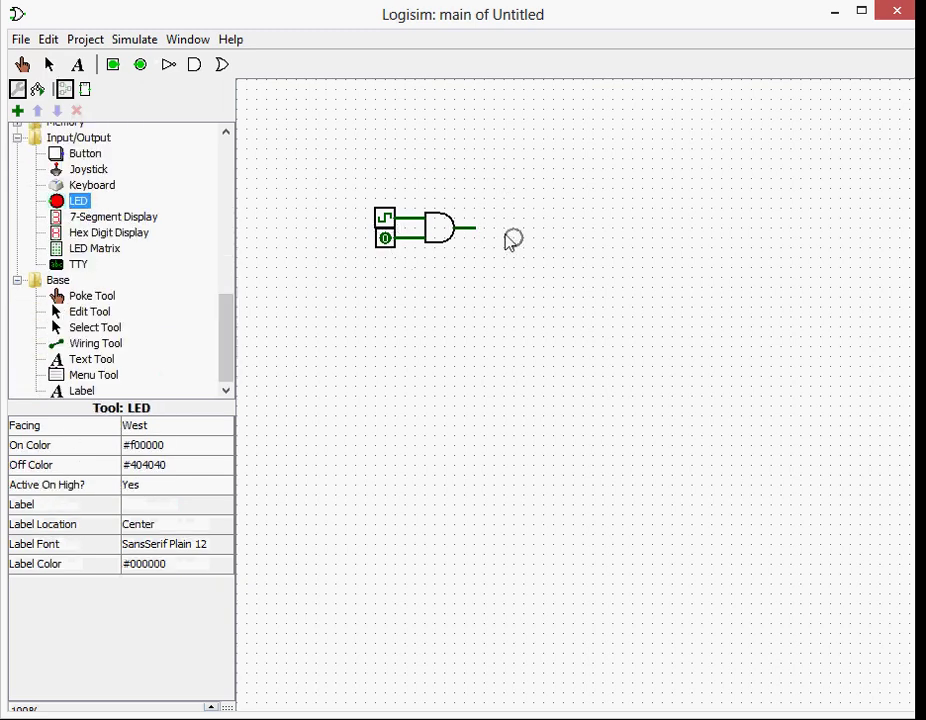
left_click(482, 231)
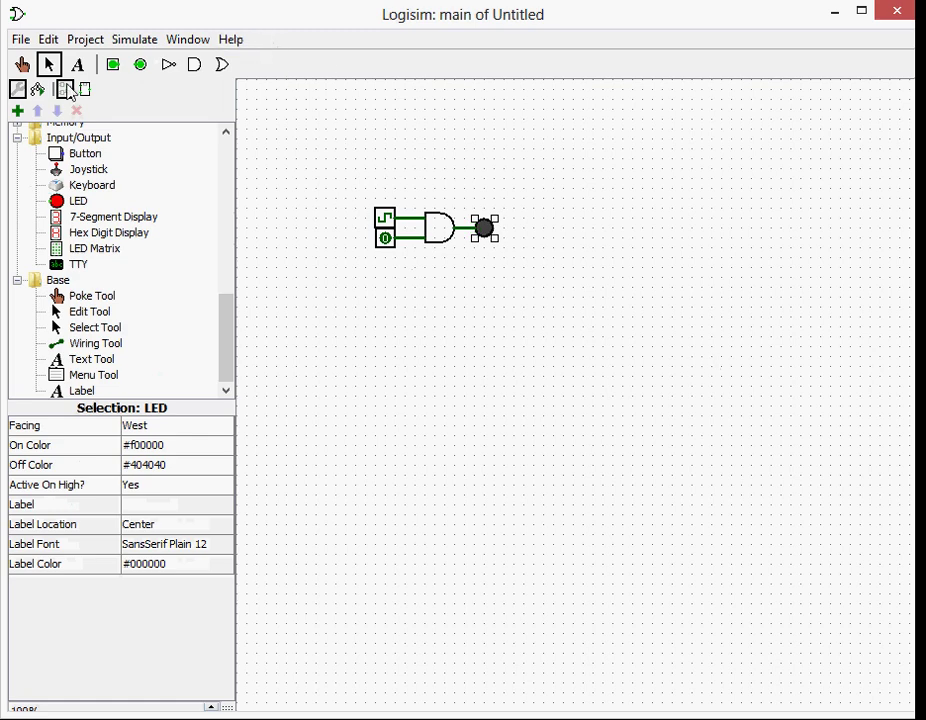
left_click(22, 64)
- Poke the clock and advance it a single tick with Simulate > Tick Once
left_click(384, 222)
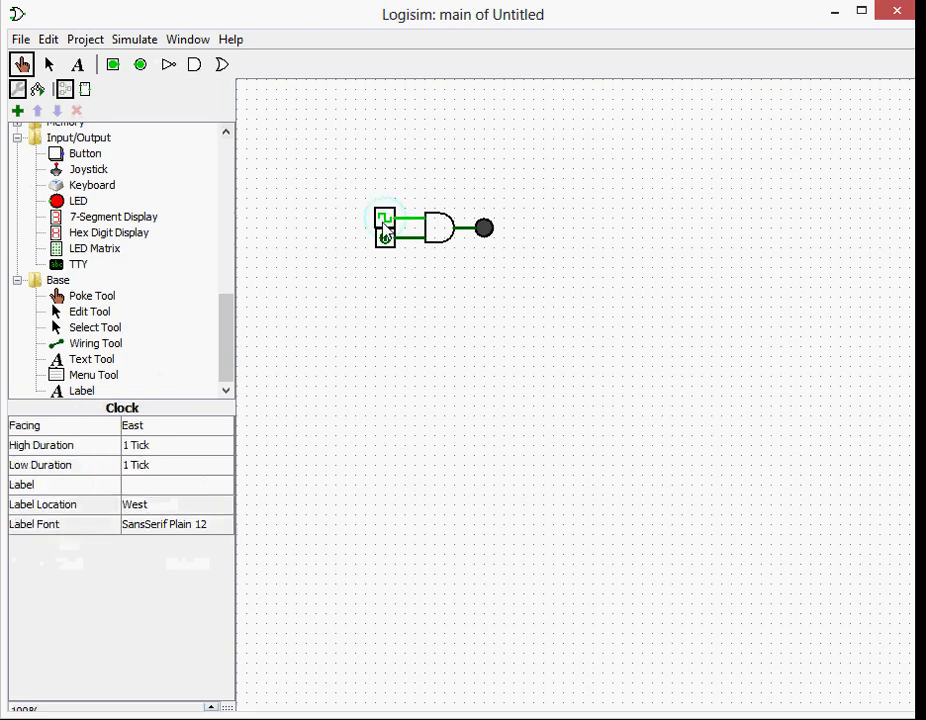
left_click(135, 39)
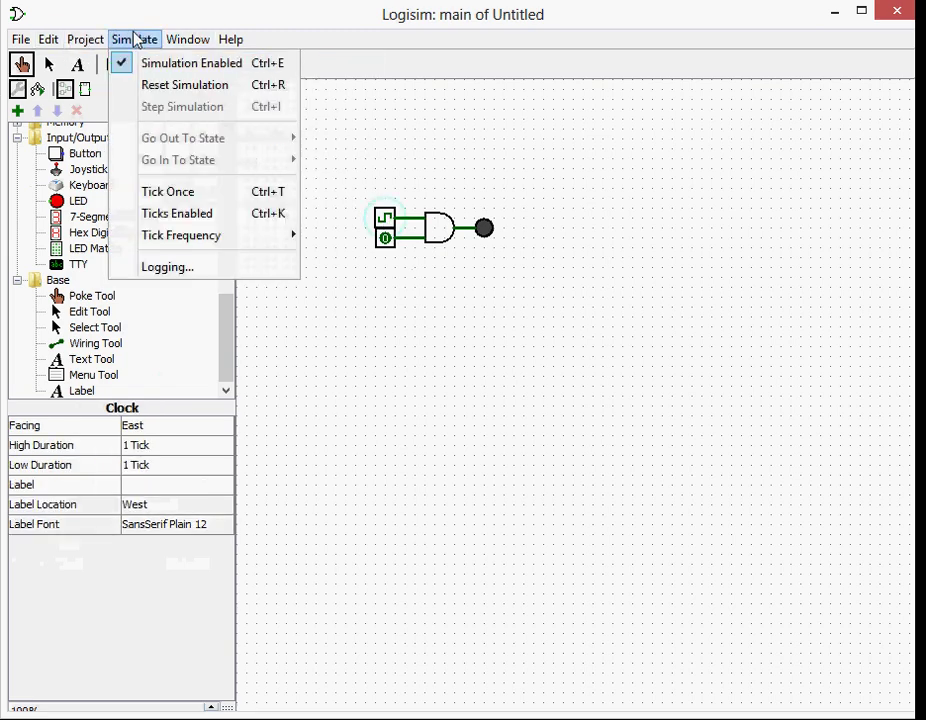
mouse_move(188, 39)
mouse_move(135, 39)
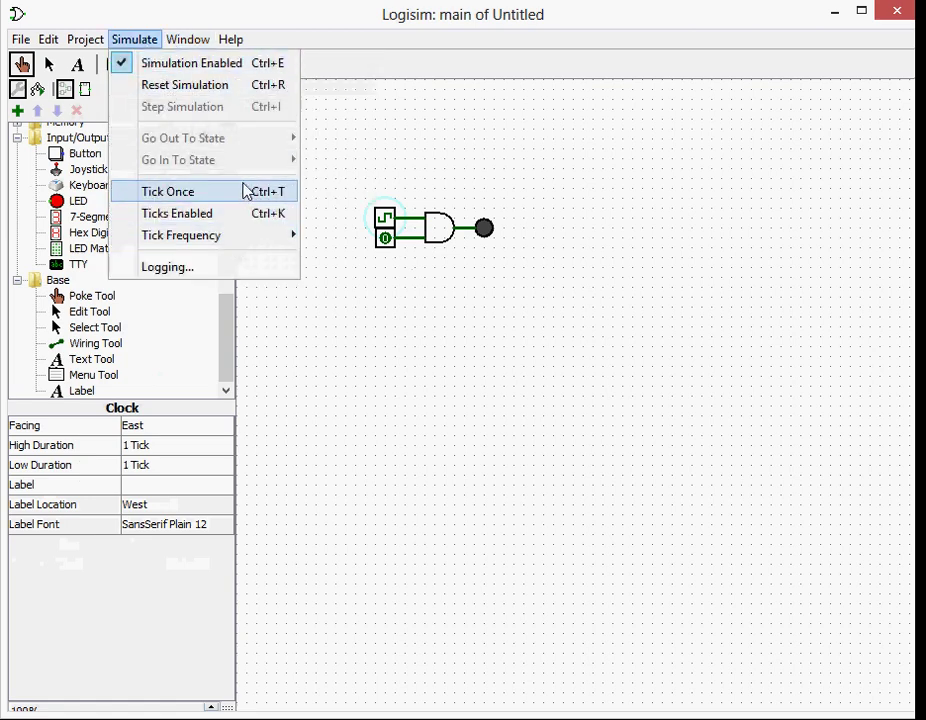
left_click(247, 191)
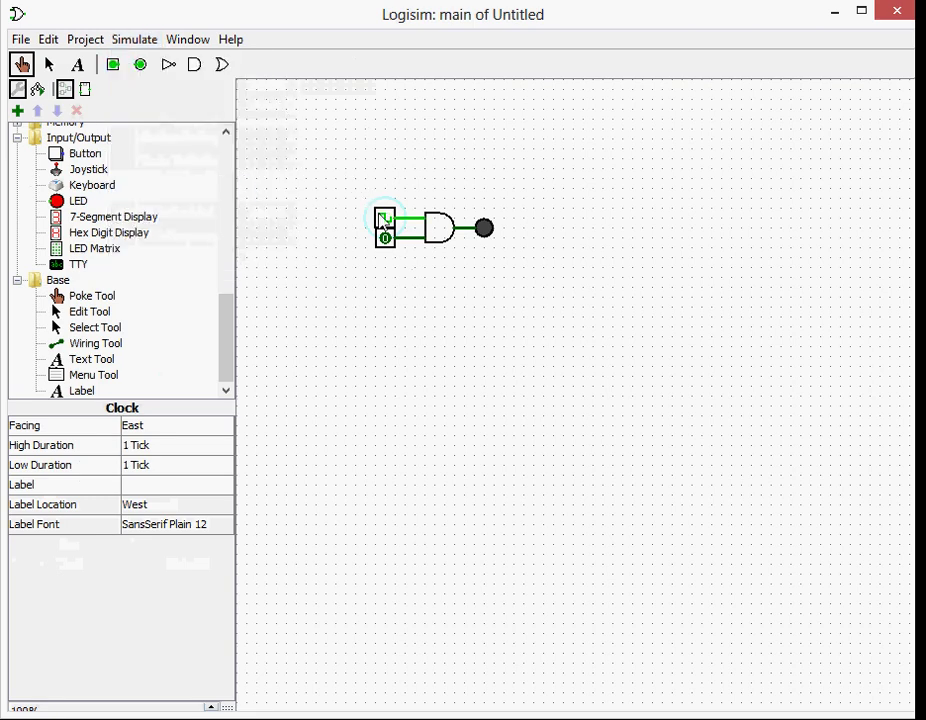
- Enable continuous clock ticking at a 64 Hz tick frequency
left_click(134, 41)
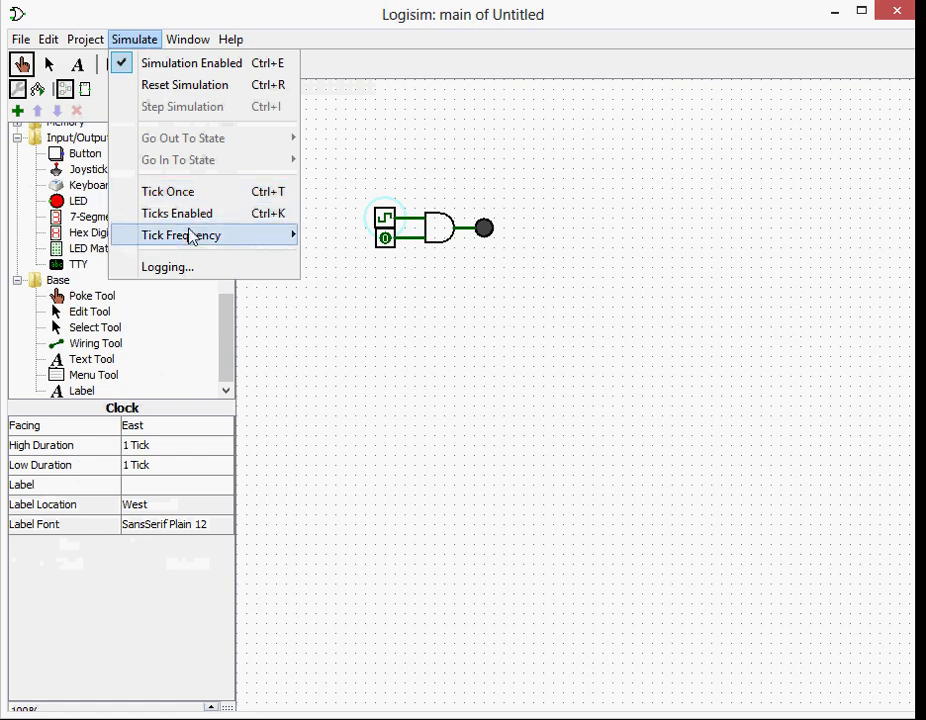
mouse_move(192, 236)
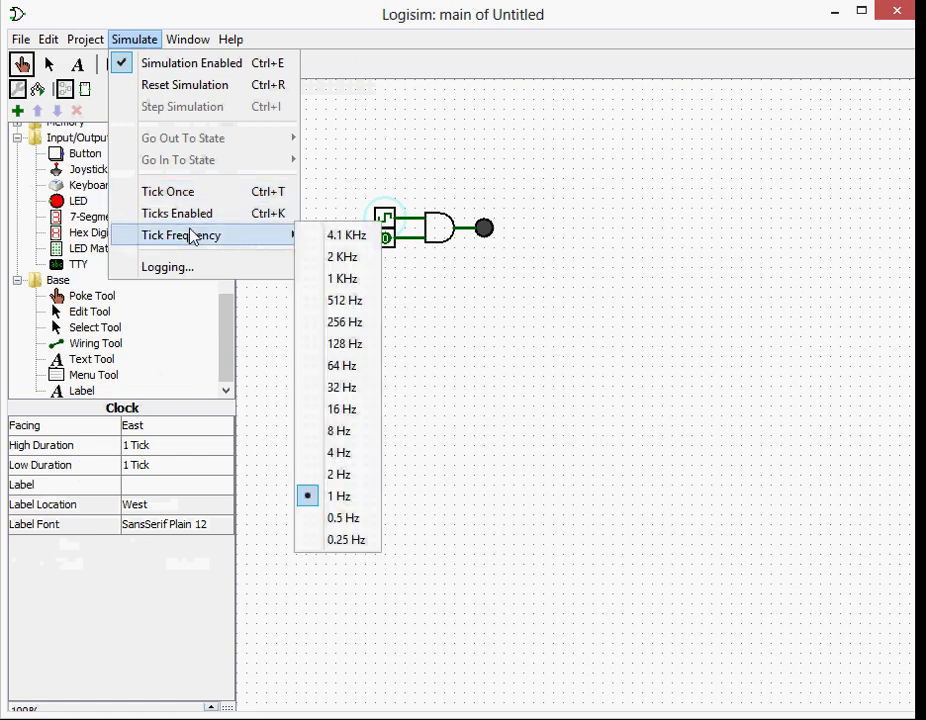
left_click(190, 213)
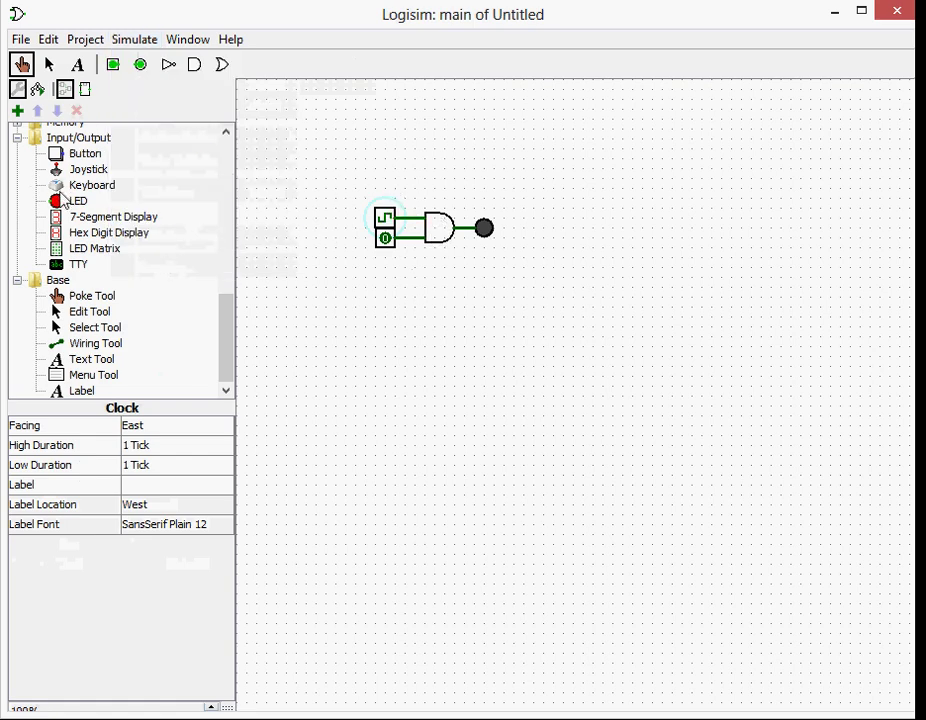
left_click(134, 39)
mouse_move(176, 250)
left_click(324, 372)
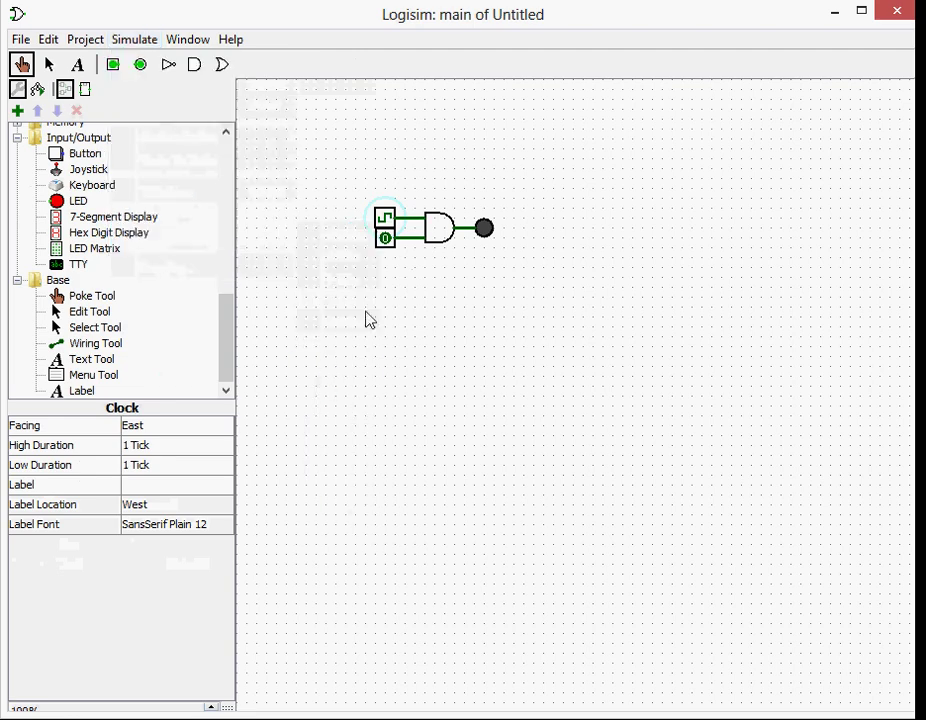
- Toggle the lower input pin to 1 and back to 0 to light and darken the LED
left_click(385, 238)
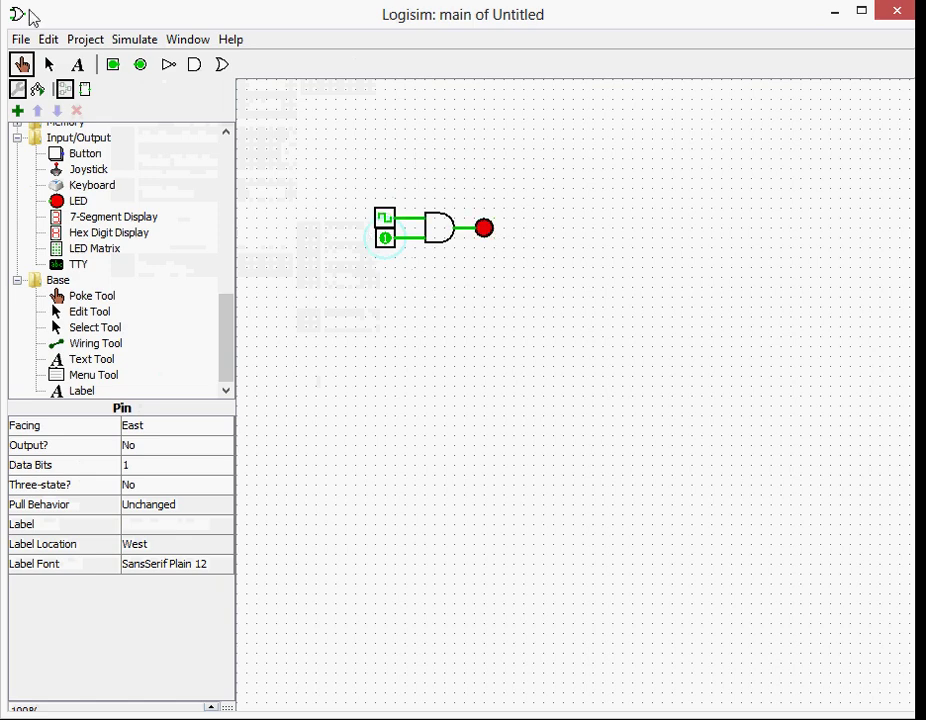
left_click(386, 240)
left_click(390, 219)
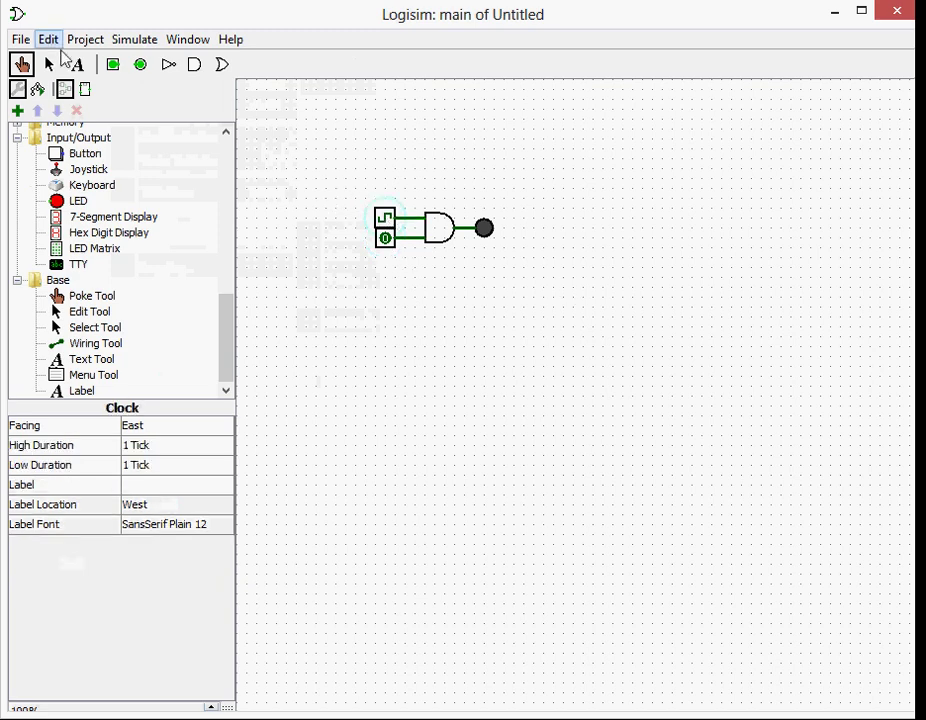
- Box-select the whole AND-gate circuit and delete it
left_click(48, 64)
left_click_drag(358, 189, 804, 440)
key("Delete")
left_click_drag(222, 302, 229, 149)
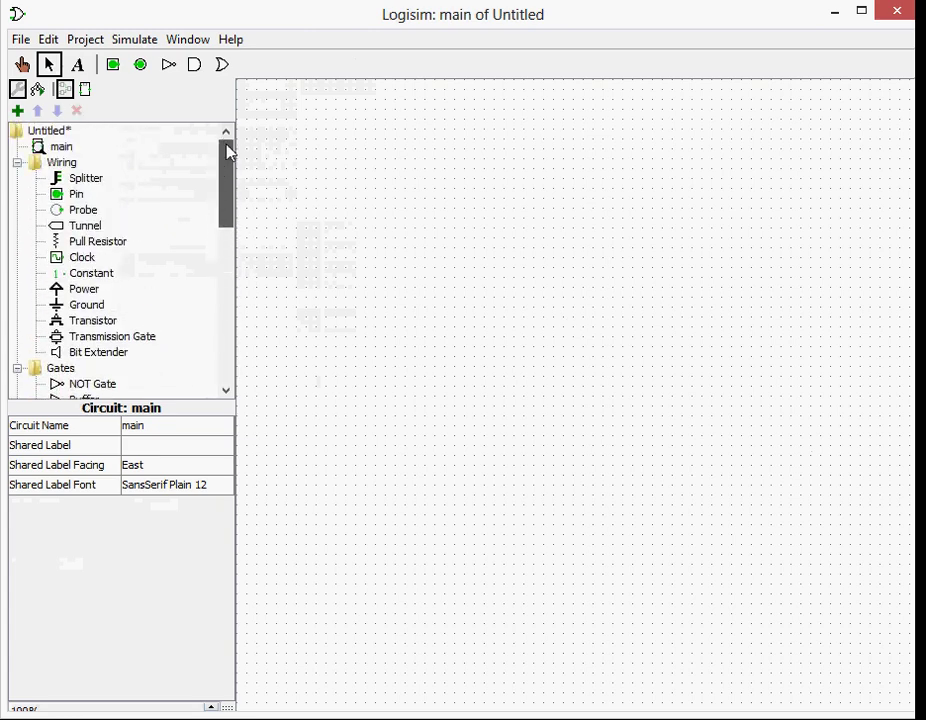
- Place a Splitter on the canvas and remove a stray wire drawn from it
left_click(90, 180)
left_click(426, 218)
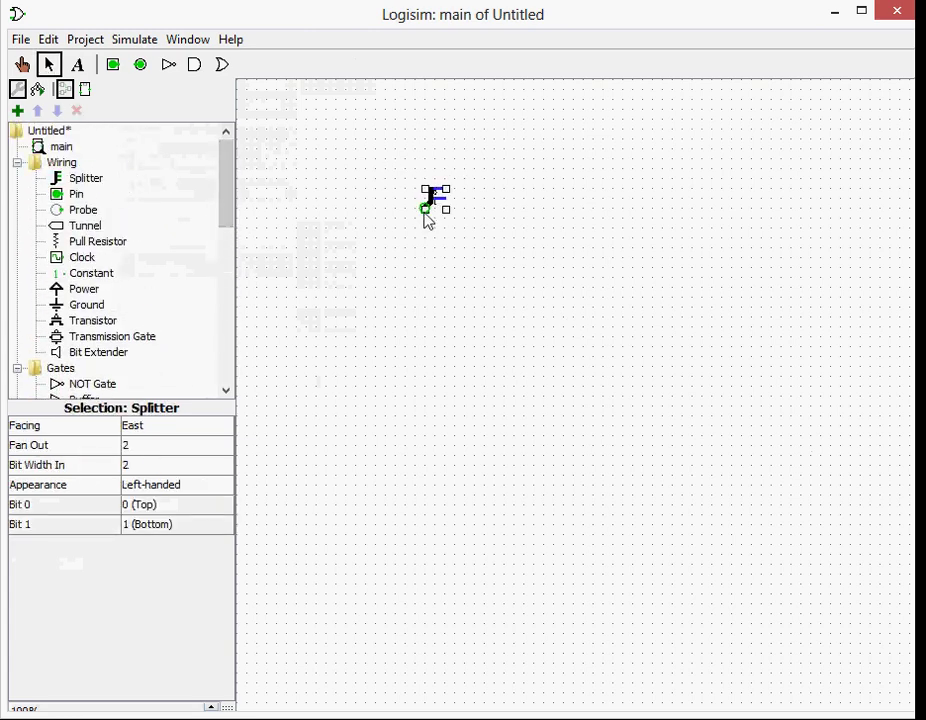
left_click_drag(425, 211, 364, 211)
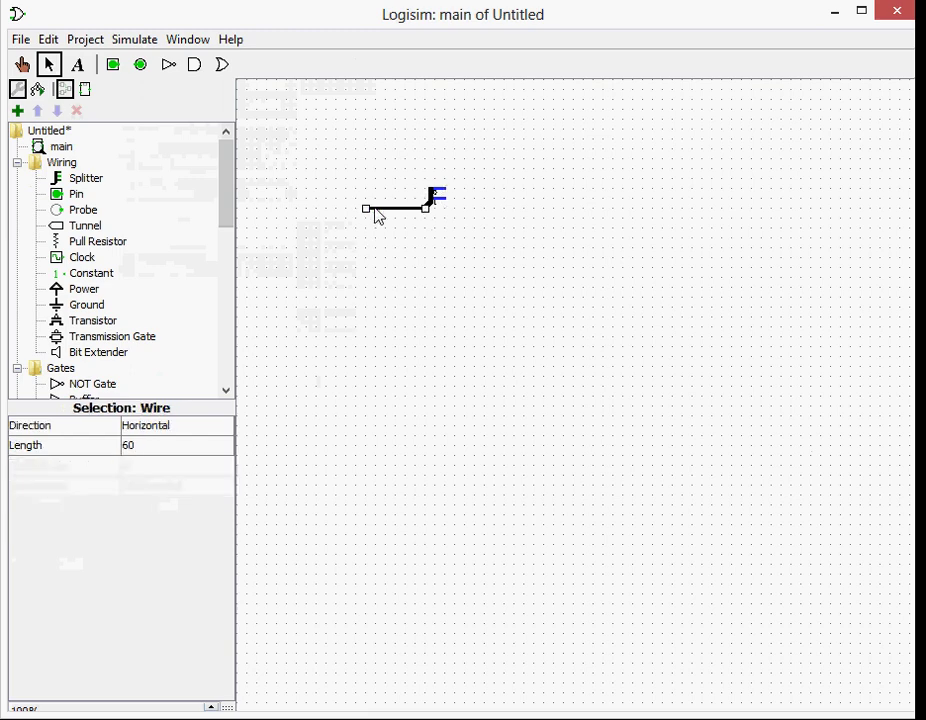
key("Delete")
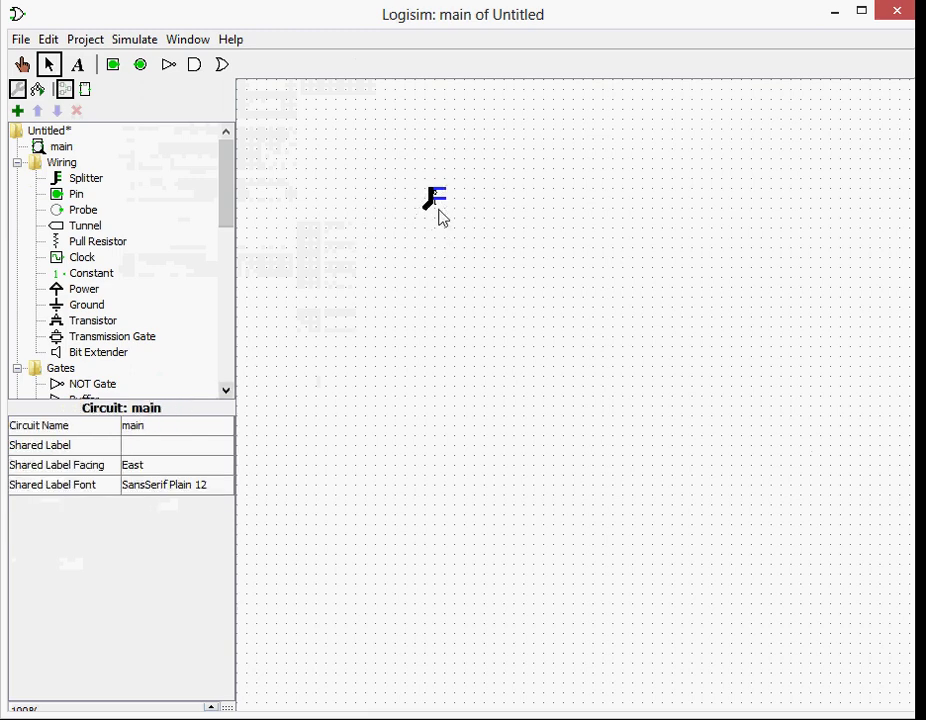
- Try the splitter's Right-handed, Centered and Legacy appearances, settling on Centered
left_click(438, 208)
left_click(152, 485)
left_click(155, 519)
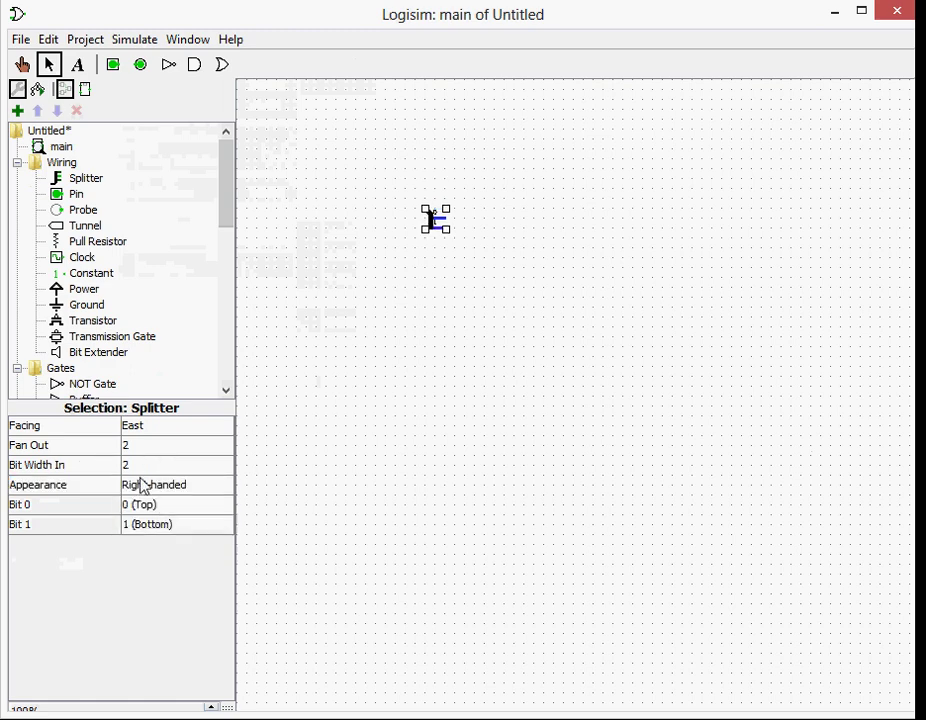
left_click(141, 485)
left_click(151, 539)
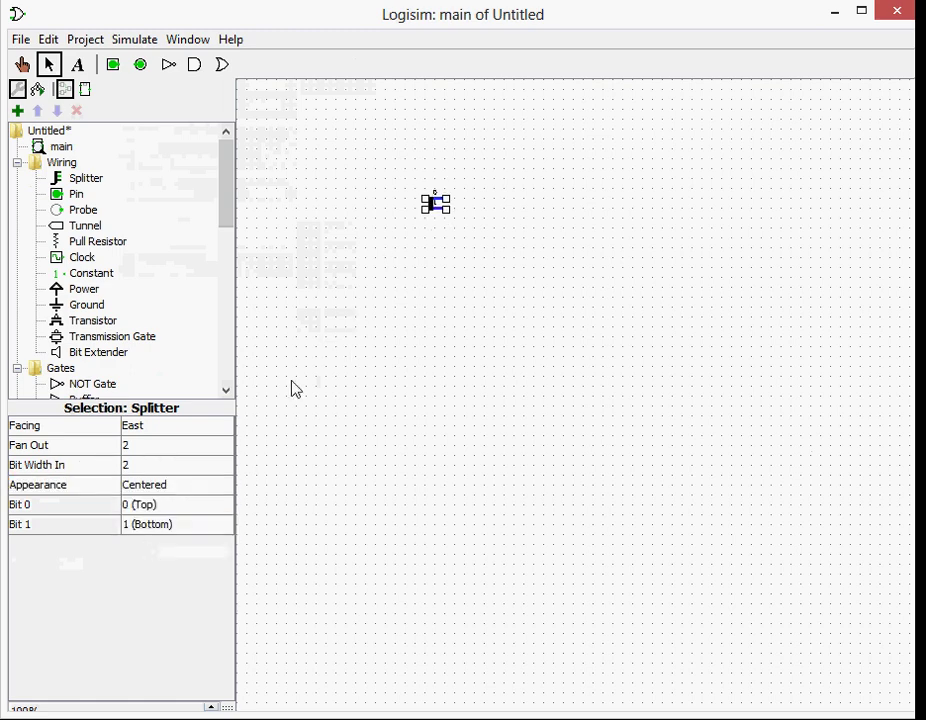
left_click(128, 486)
left_click(148, 550)
left_click(158, 484)
left_click(165, 534)
- Set the splitter's Fan Out to 4 and Bit Width In to 4
left_click(180, 449)
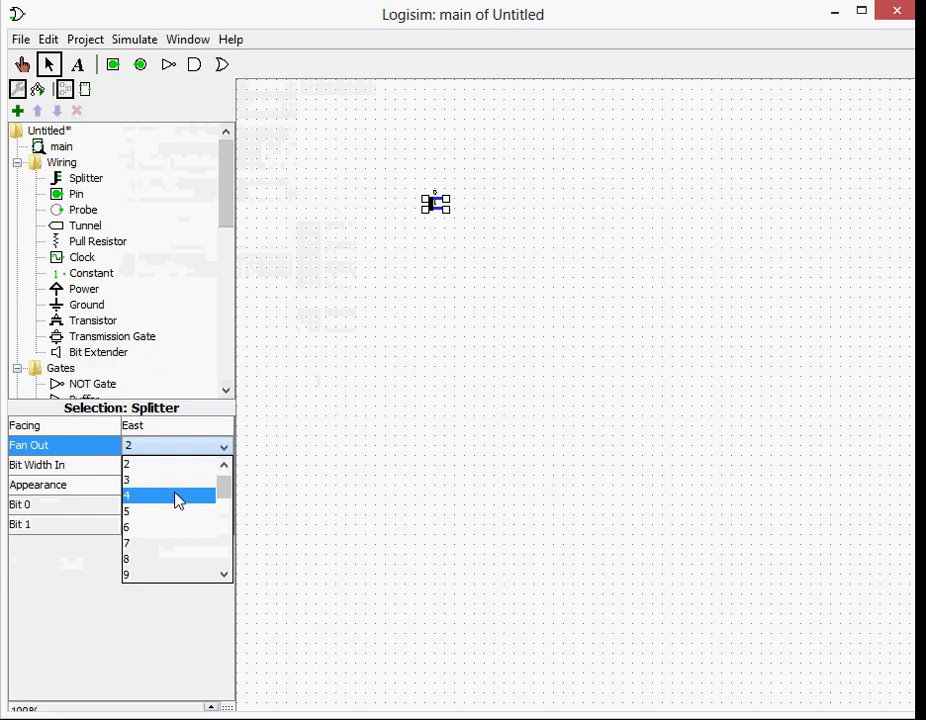
left_click(178, 497)
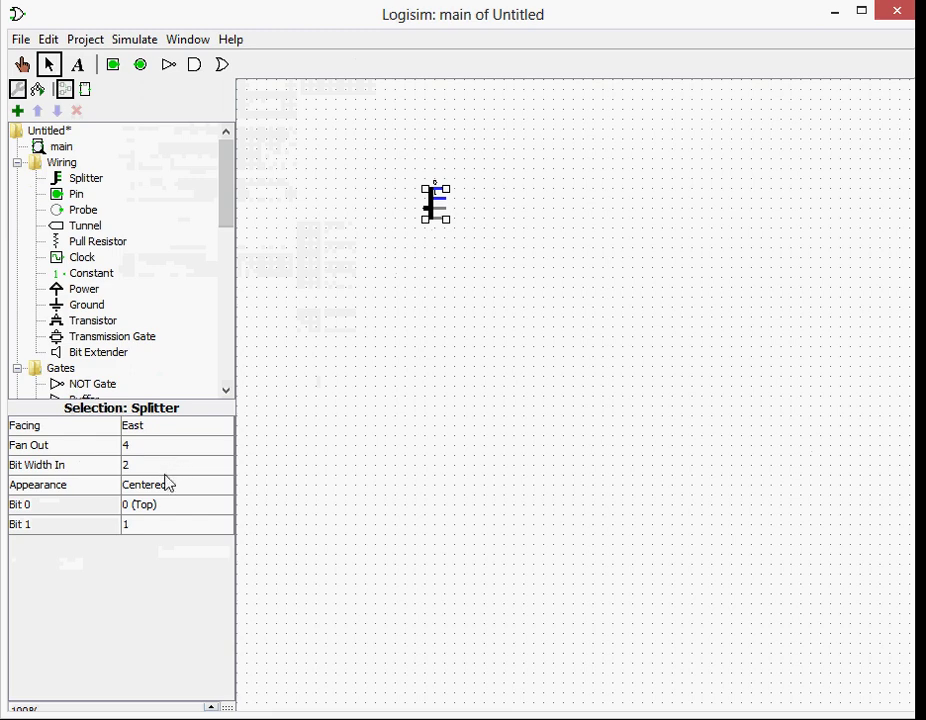
left_click(174, 470)
left_click(178, 518)
- Place four input pins in a column to the right of the splitter
left_click(357, 260)
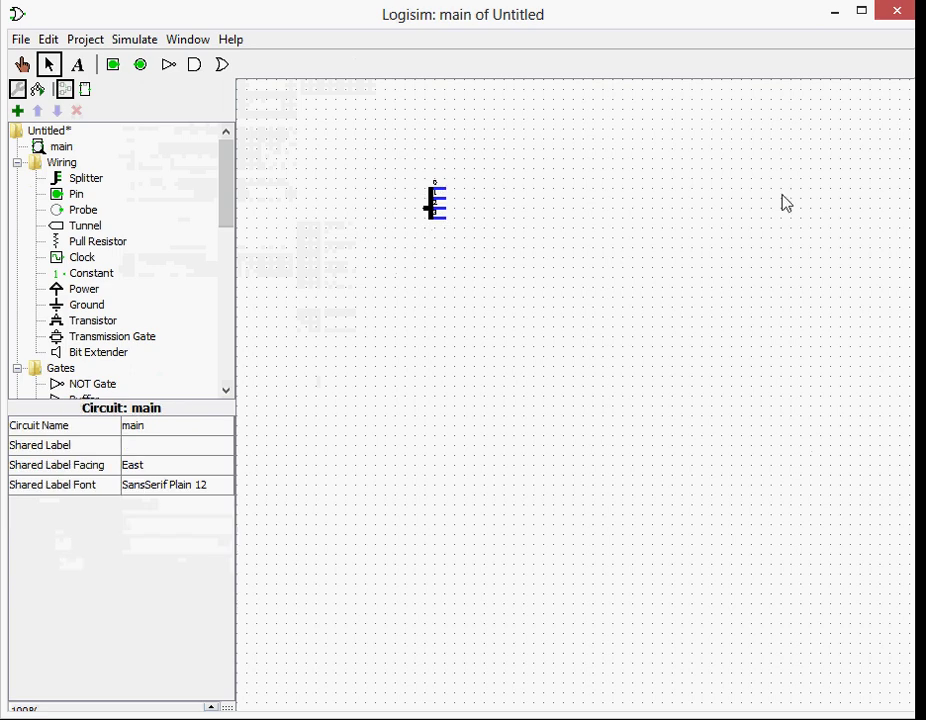
left_click(113, 65)
left_click(531, 182)
left_click(113, 65)
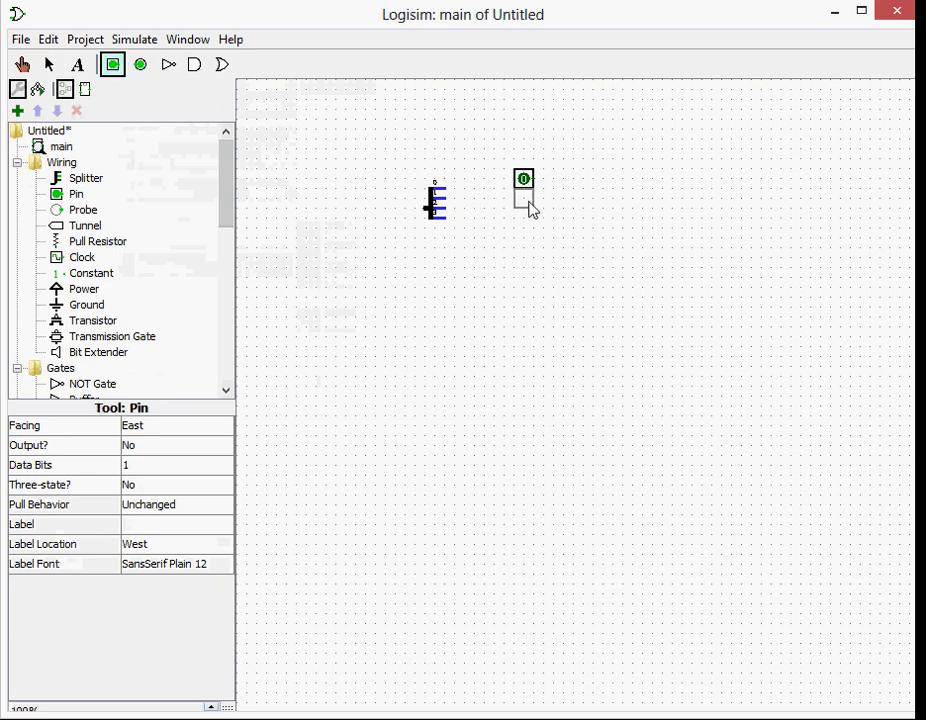
left_click(530, 208)
left_click(113, 65)
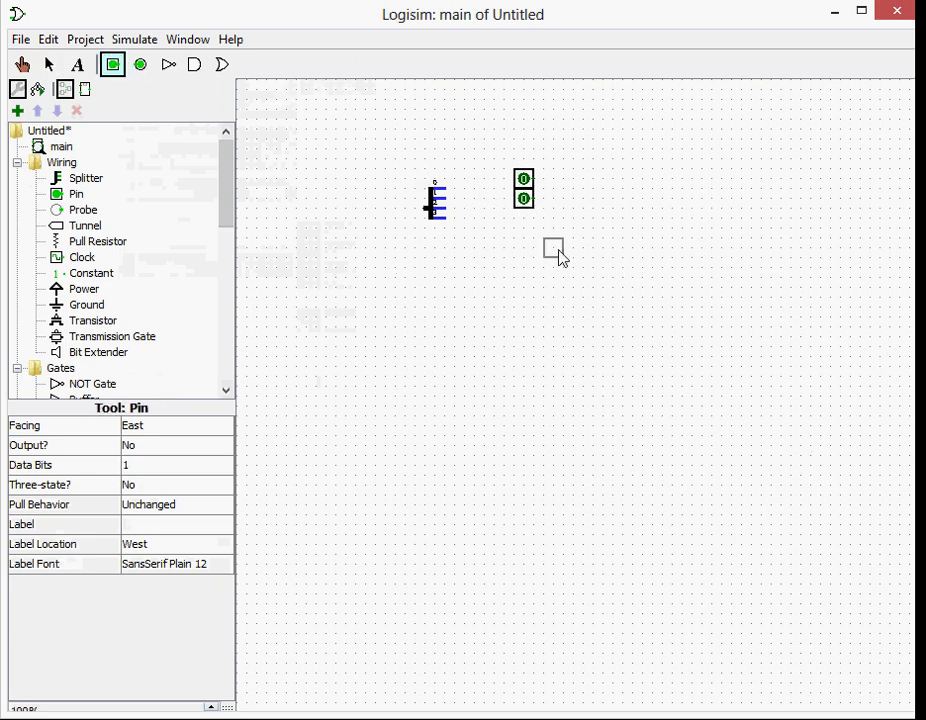
left_click(533, 227)
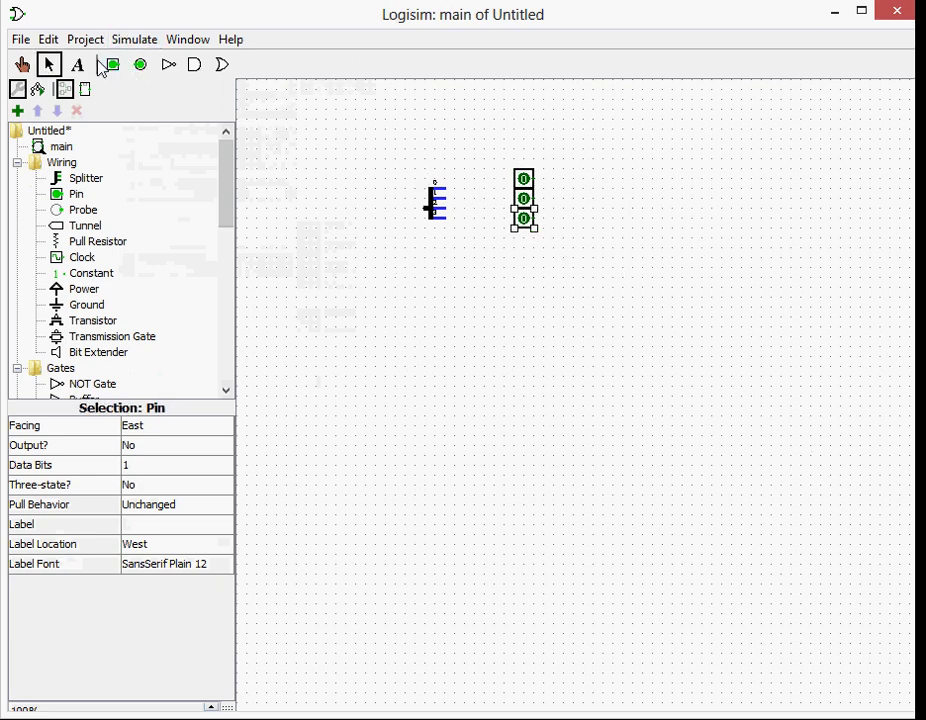
left_click(111, 65)
left_click(533, 246)
- Box-select the four pins and set their Facing to West
left_click_drag(475, 274, 580, 155)
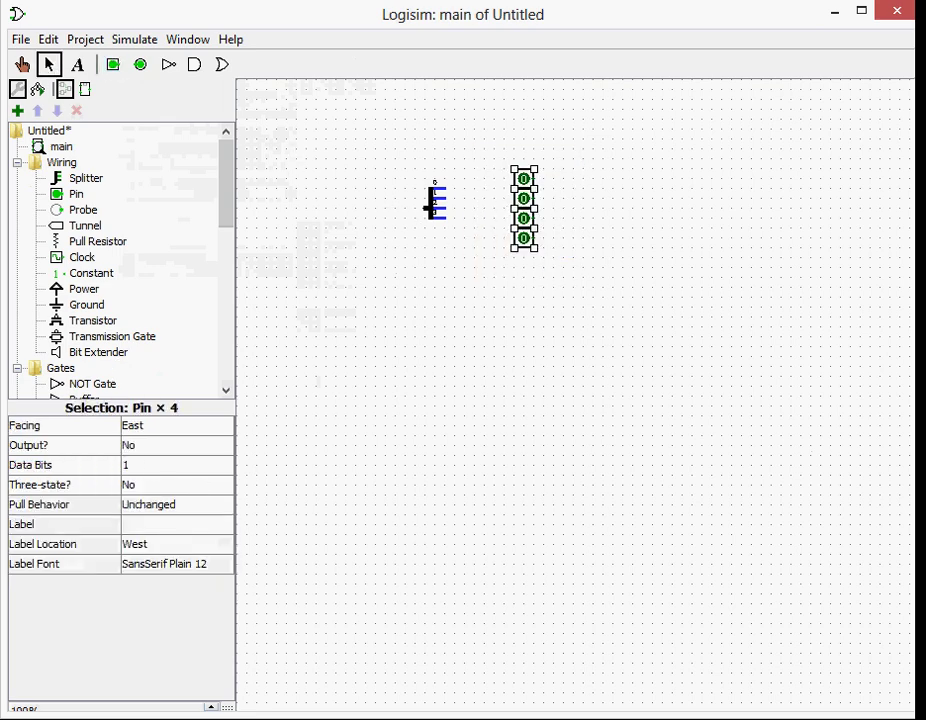
left_click(145, 430)
left_click(151, 494)
- Wire the pins to the splitter's individual outputs
left_click(694, 281)
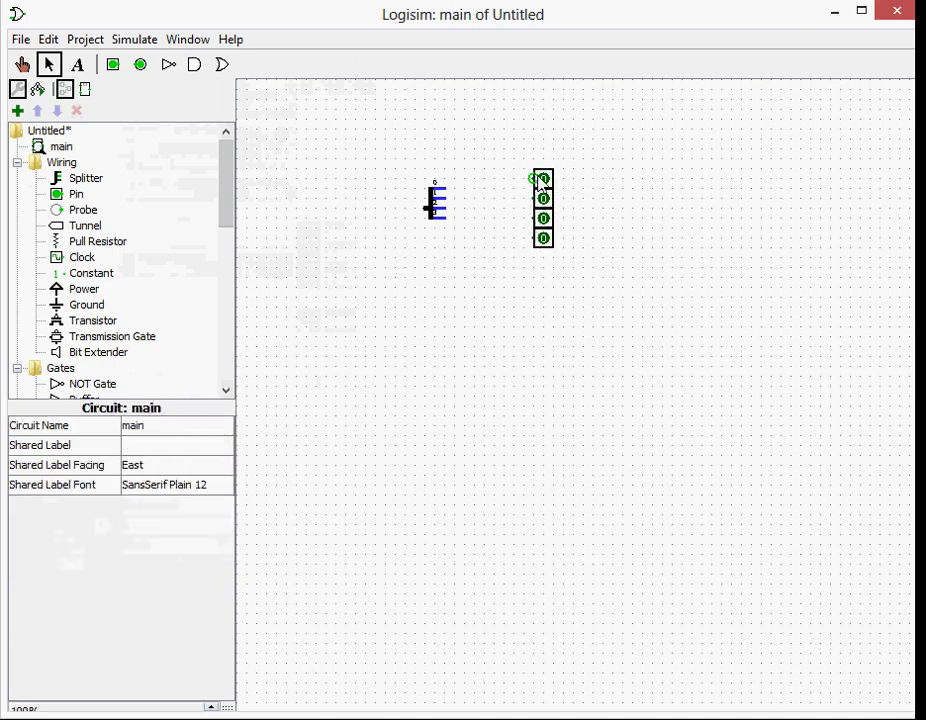
left_click_drag(535, 179, 445, 179)
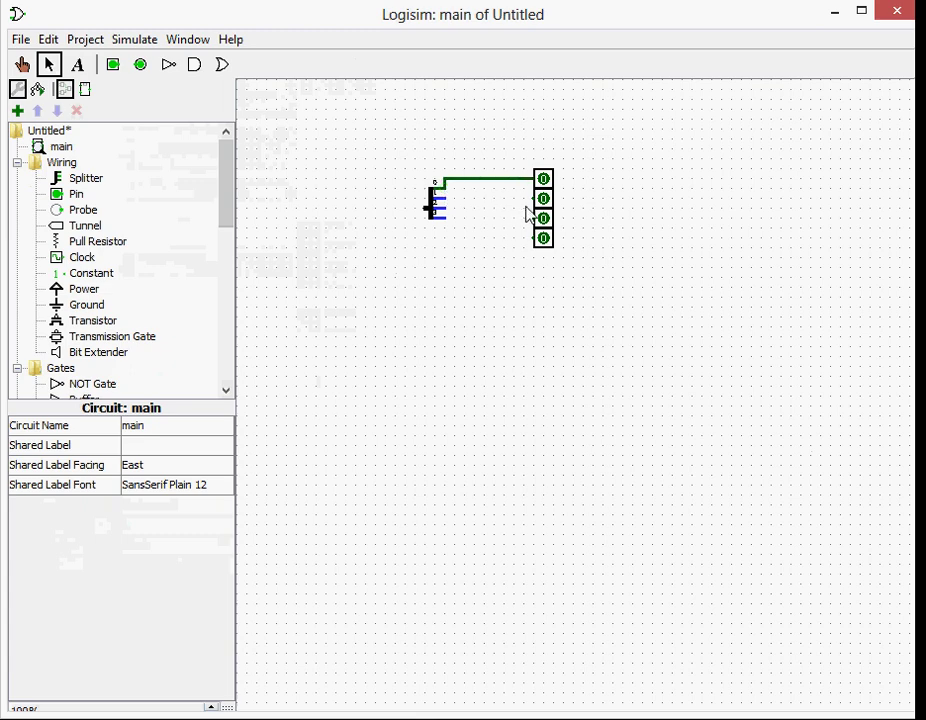
left_click_drag(535, 198, 442, 204)
left_click_drag(536, 218, 532, 245)
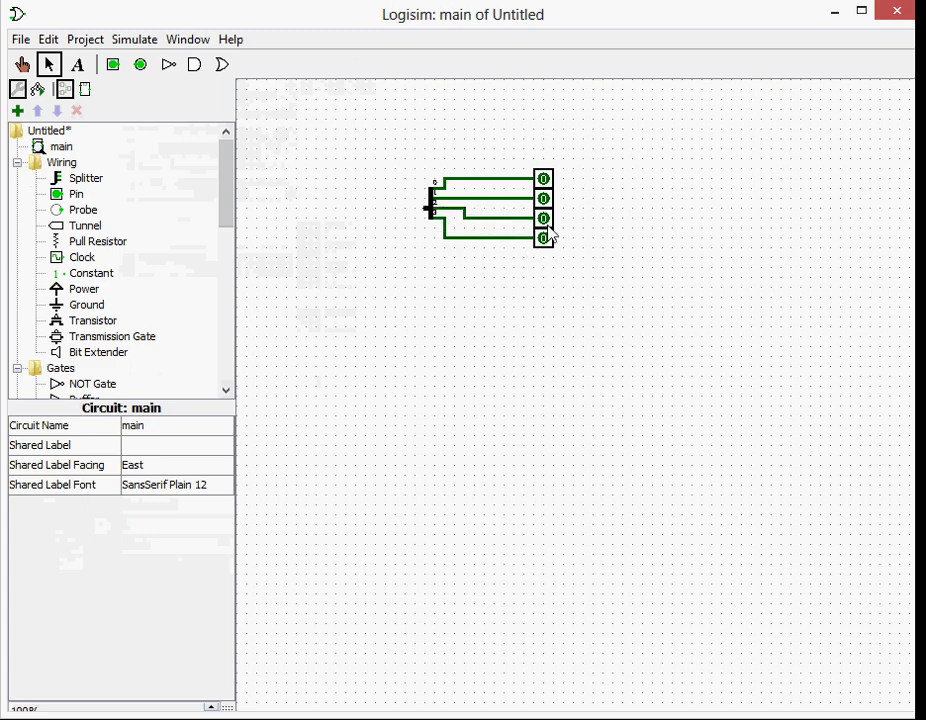
- Run a bus wire left and down from the splitter's combined end
left_click_drag(429, 209, 355, 240)
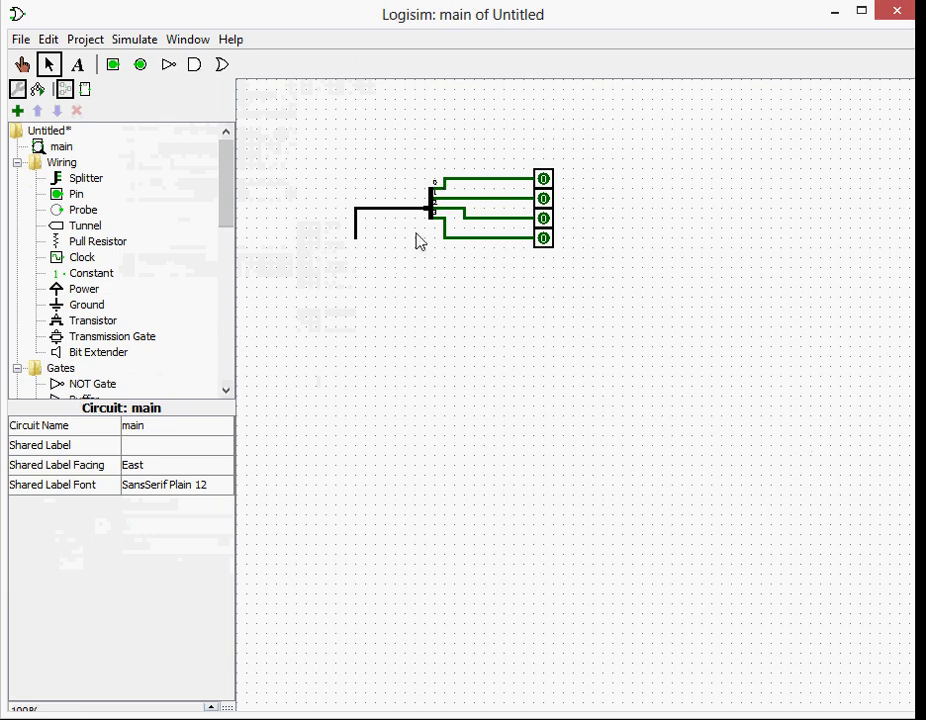
left_click_drag(358, 214, 355, 233)
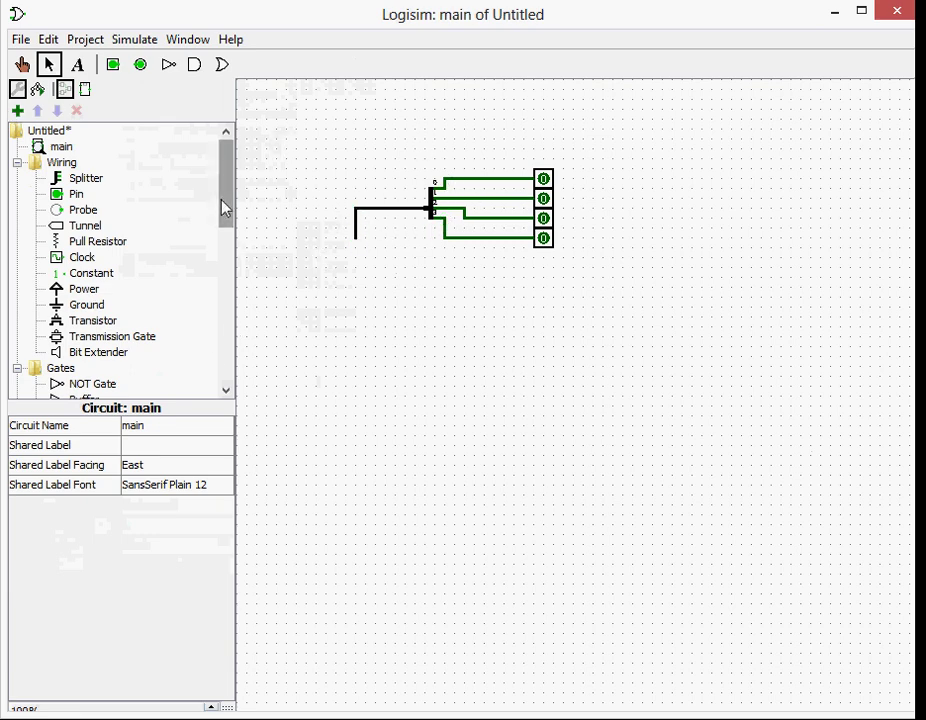
left_click_drag(223, 207, 208, 335)
left_click(97, 304)
- Place a Hex Digit Display below the splitter and wire its input to the bus wire
left_click(101, 317)
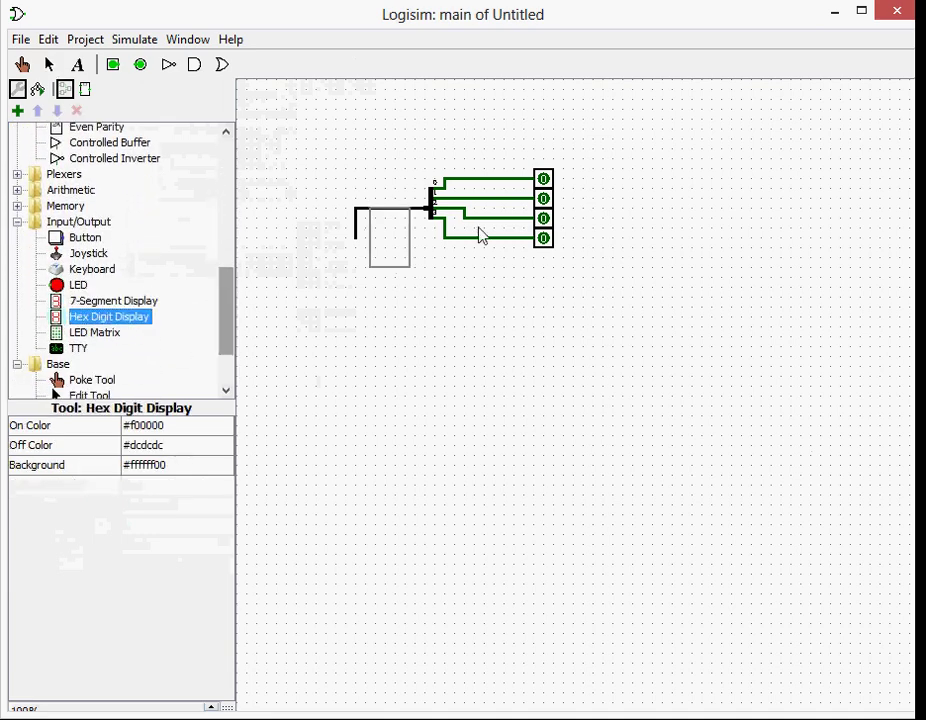
left_click(397, 330)
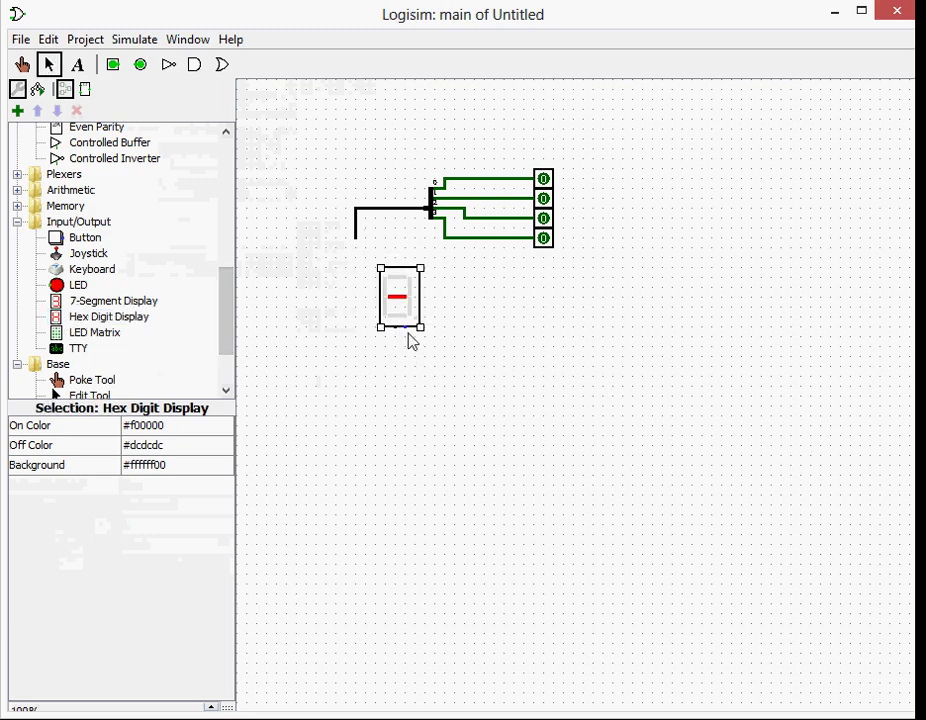
left_click_drag(396, 331, 358, 241)
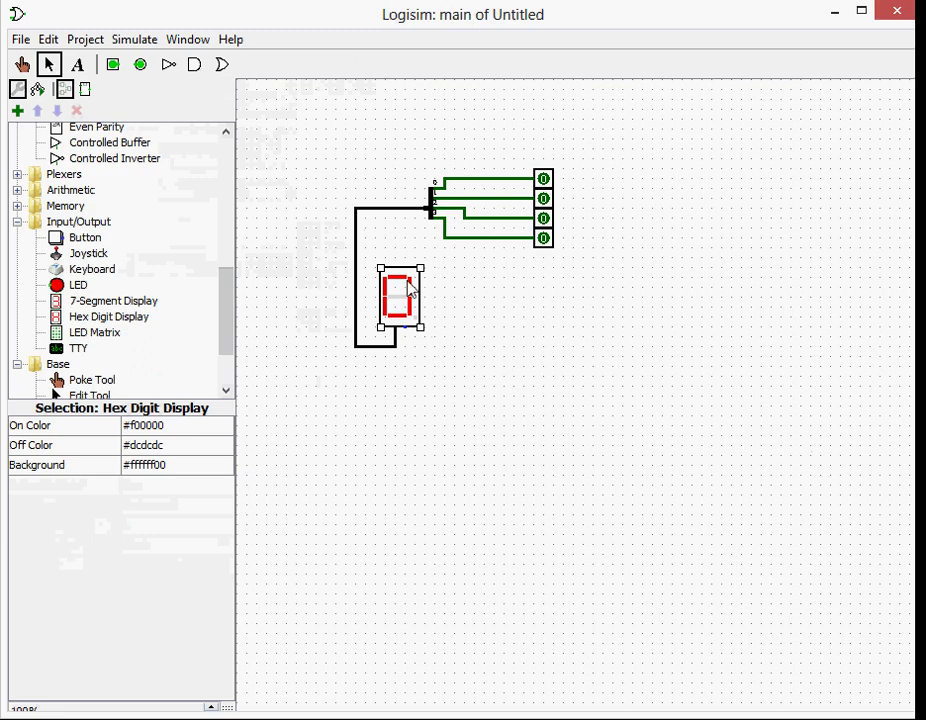
left_click(22, 64)
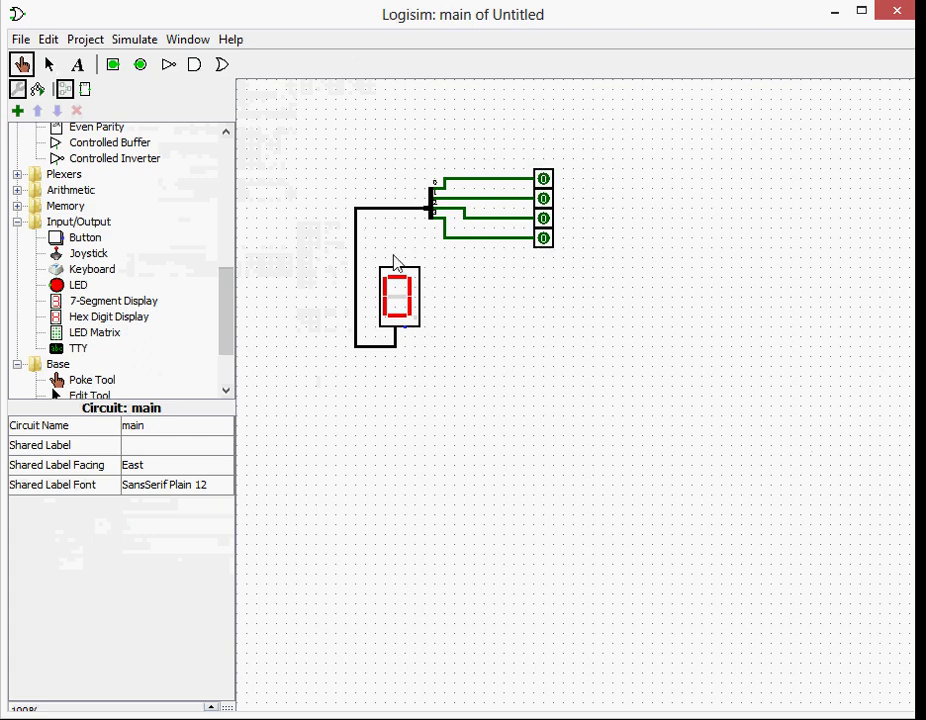
- Toggle each pin on and off, then set all four to 1 so the display shows F
left_click(546, 242)
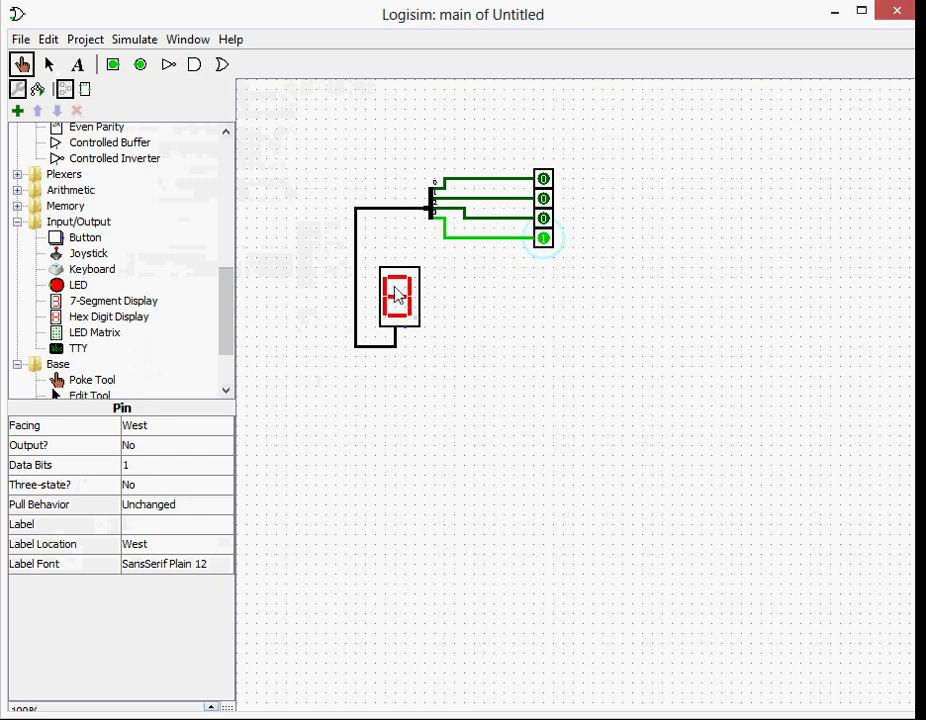
left_click(543, 238)
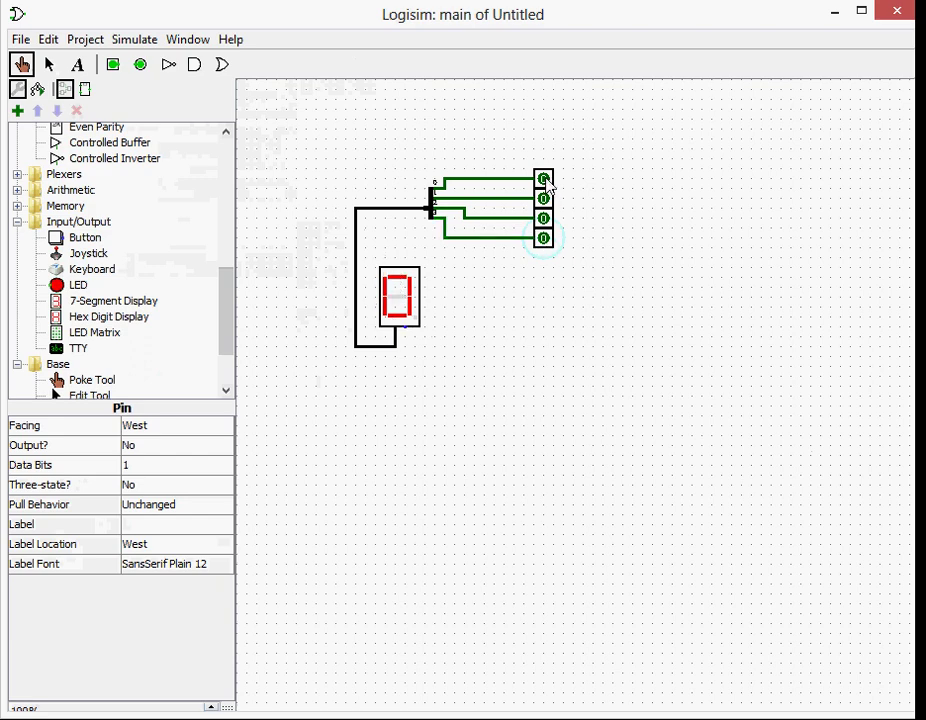
left_click(544, 182)
left_click(544, 184)
left_click(543, 200)
left_click(543, 200)
left_click(543, 218)
left_click(543, 218)
left_click(543, 238)
left_click(543, 218)
left_click(543, 199)
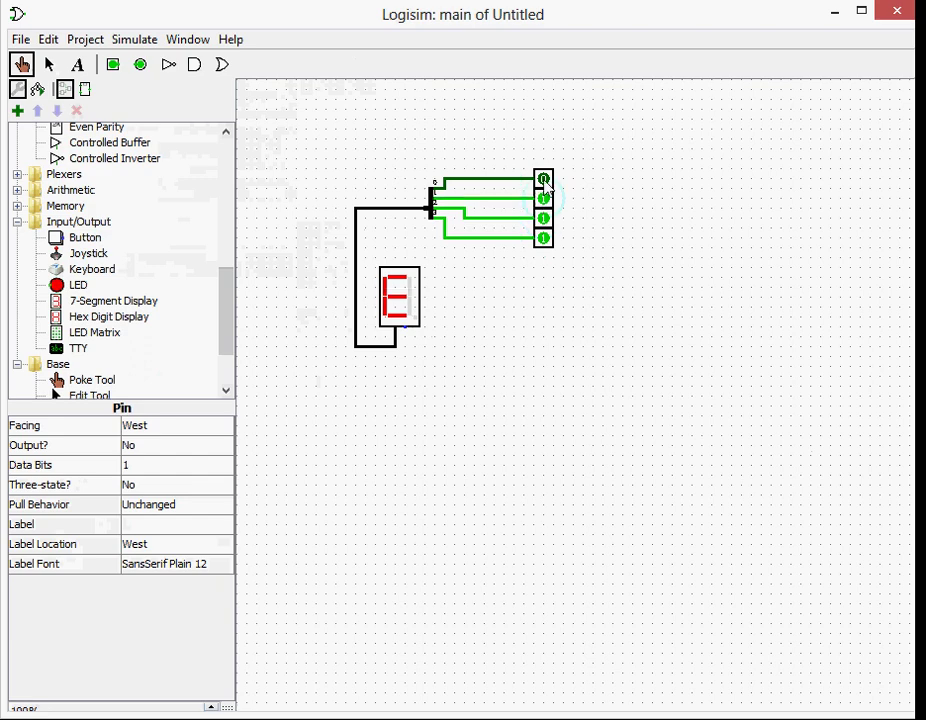
left_click(544, 181)
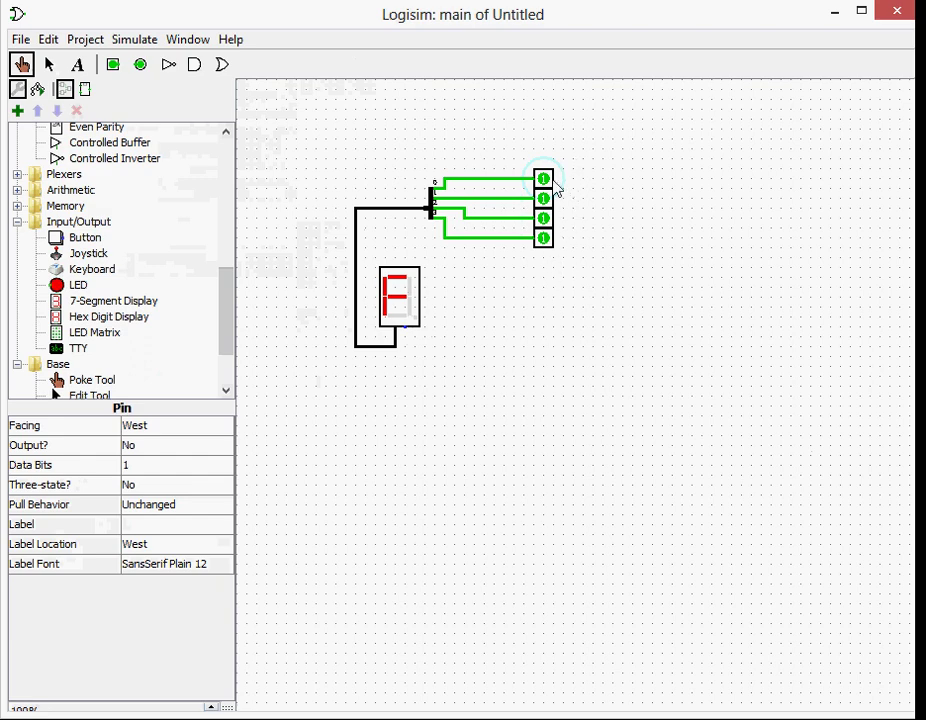
- Clear all pins to show 0, set the lower three to show E, then clear them
left_click(545, 246)
left_click(543, 217)
left_click(544, 197)
left_click(545, 181)
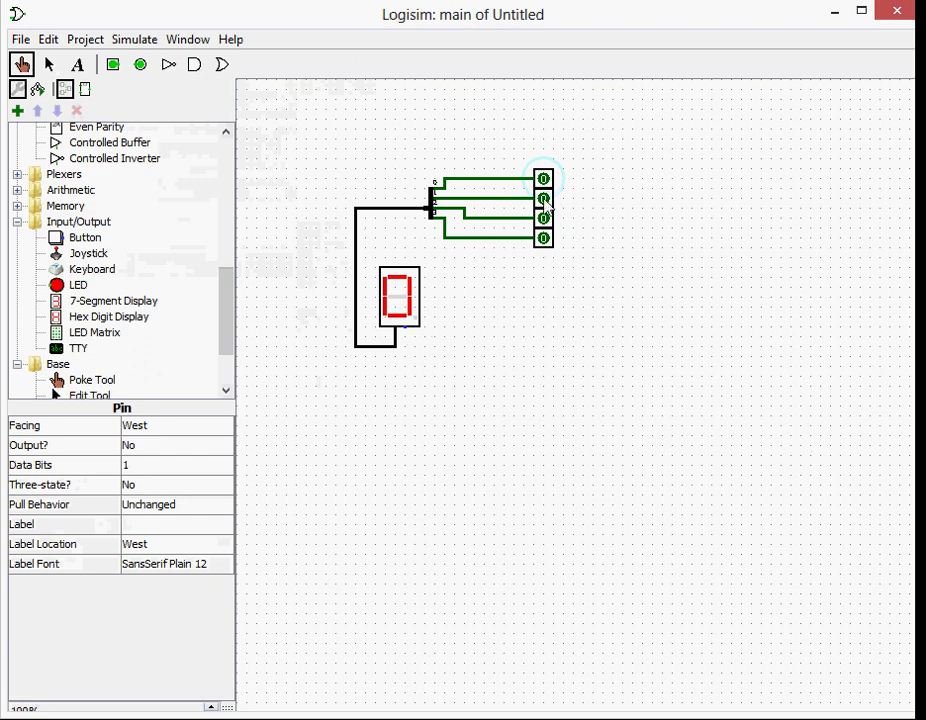
left_click(545, 199)
left_click(544, 218)
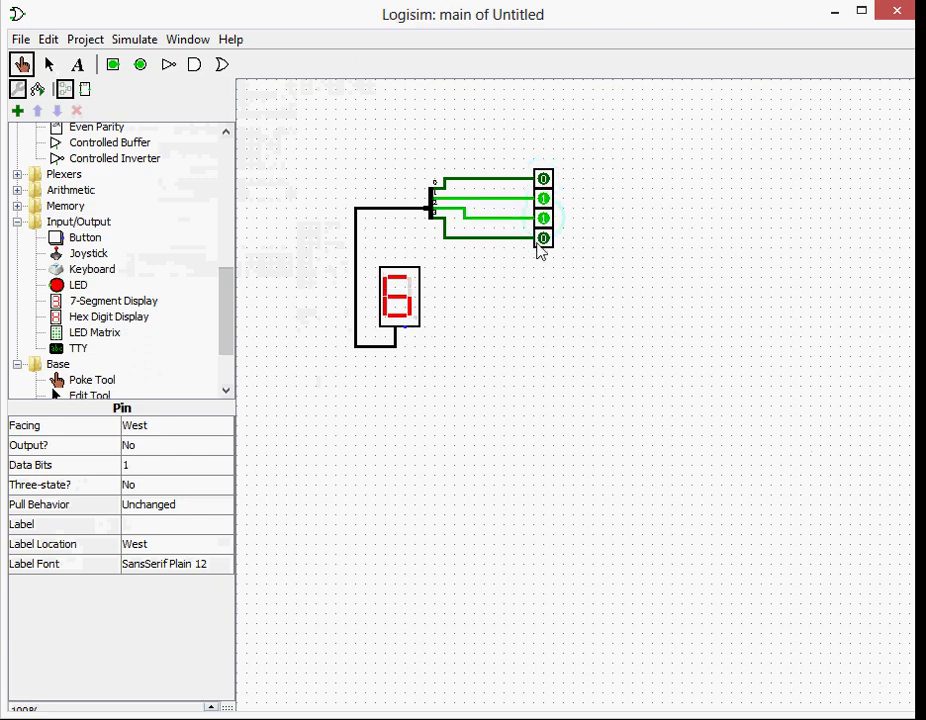
left_click(540, 240)
left_click(541, 238)
left_click(541, 218)
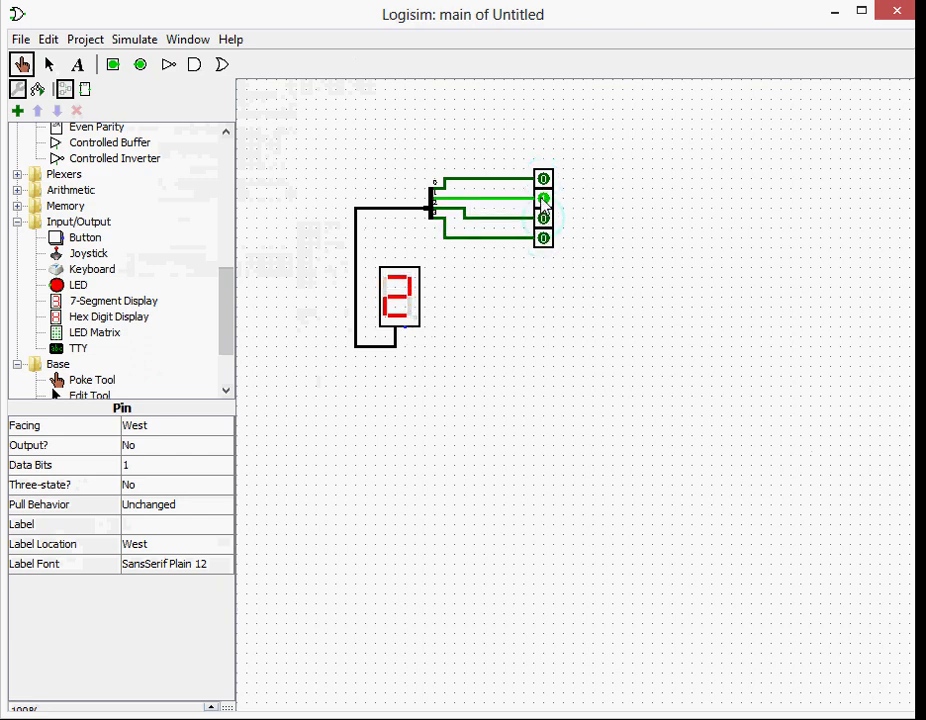
left_click(543, 199)
- Toggle pin combinations to display 7, F, 1, 5 and finally 0
left_click(544, 181)
left_click(544, 199)
left_click(544, 218)
left_click(545, 240)
left_click(545, 239)
left_click(545, 218)
left_click(545, 200)
left_click(544, 218)
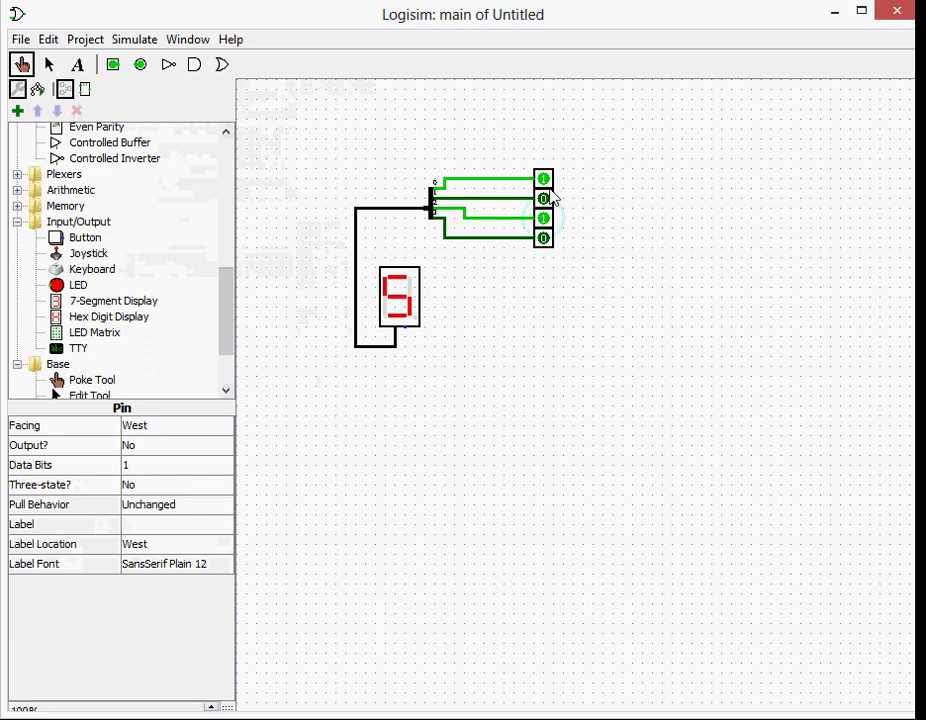
left_click(544, 180)
left_click(544, 199)
left_click(544, 218)
left_click(544, 199)
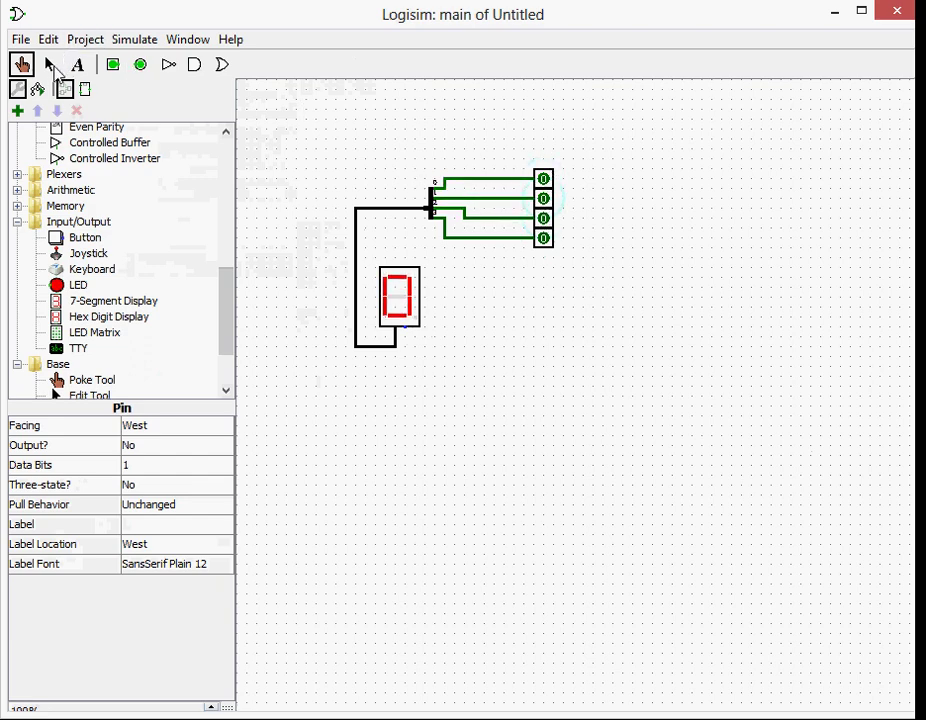
- Box-select the entire splitter circuit and delete it
left_click(50, 66)
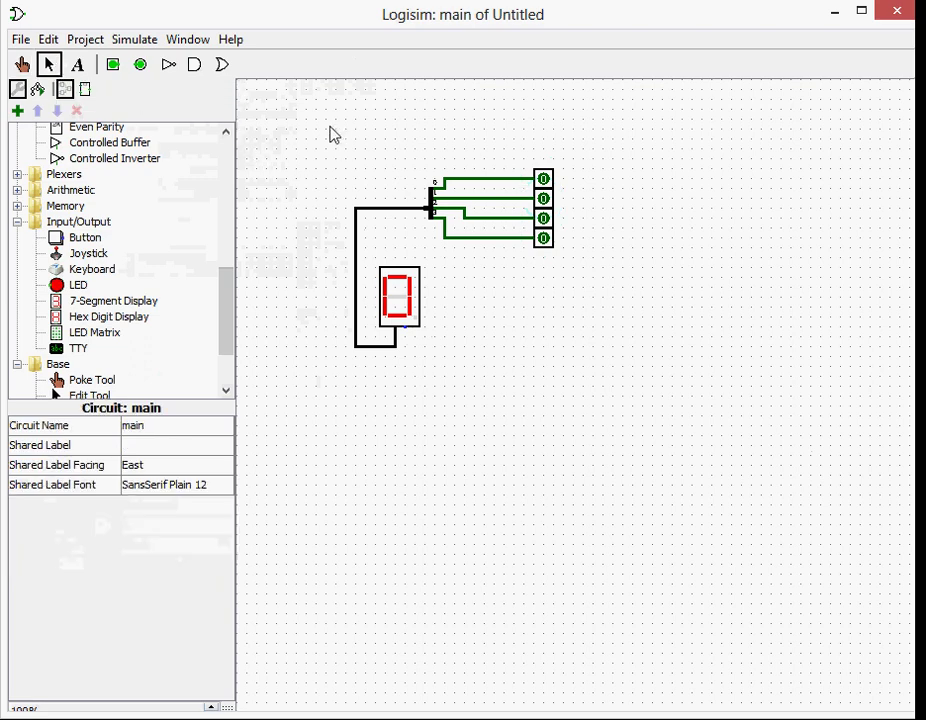
left_click_drag(311, 121, 627, 466)
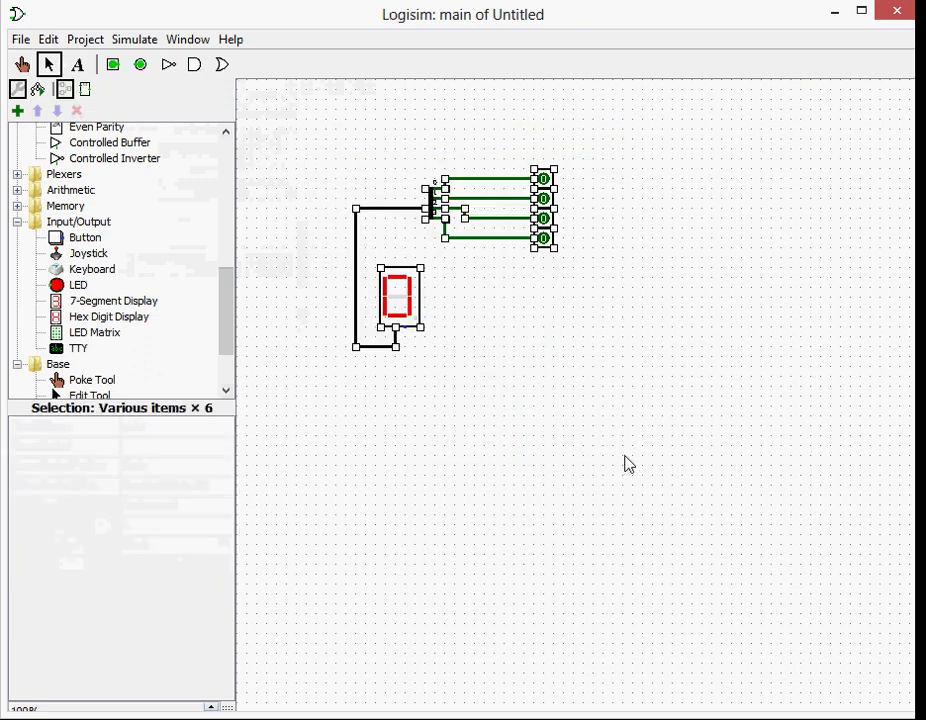
key("Delete")
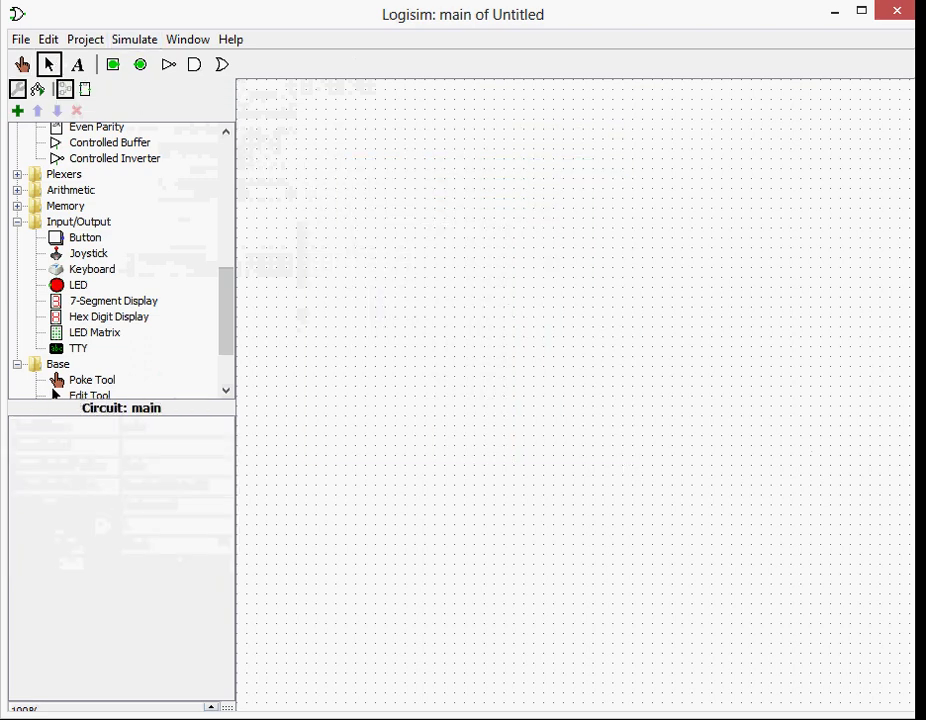